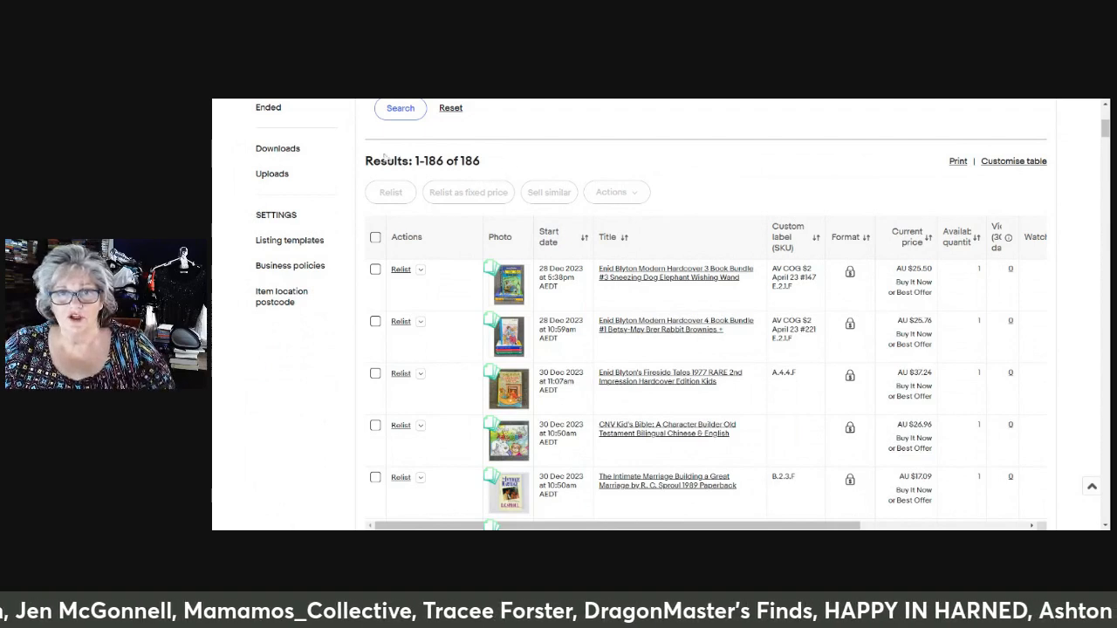
Select all ended listings except the first three Enid Blyton books and start bulk Sell similar for them
click(376, 236)
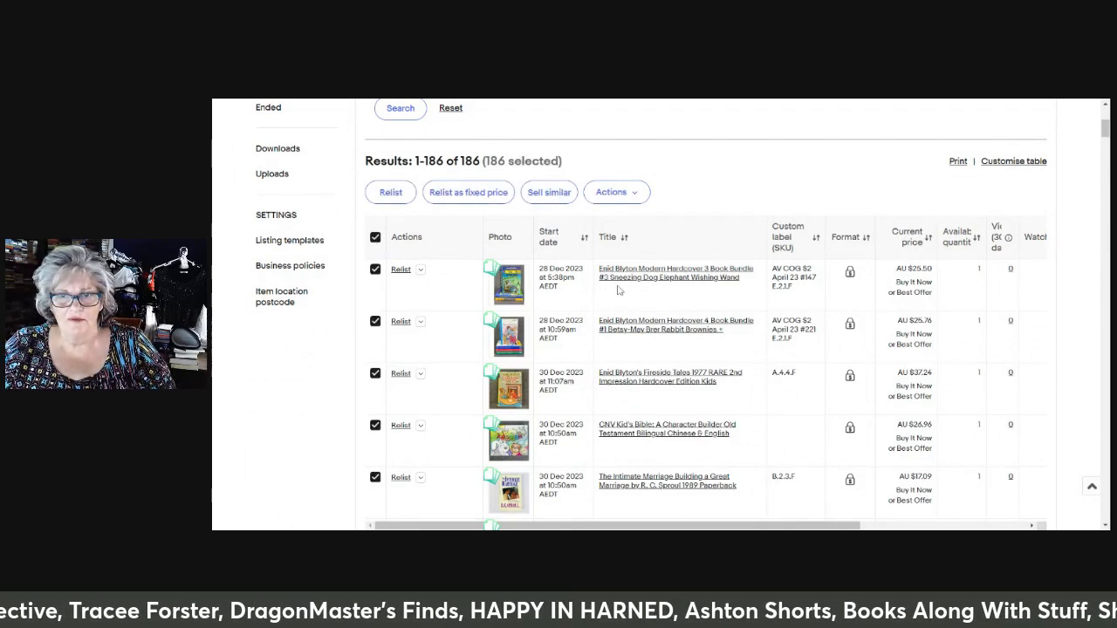
click(375, 373)
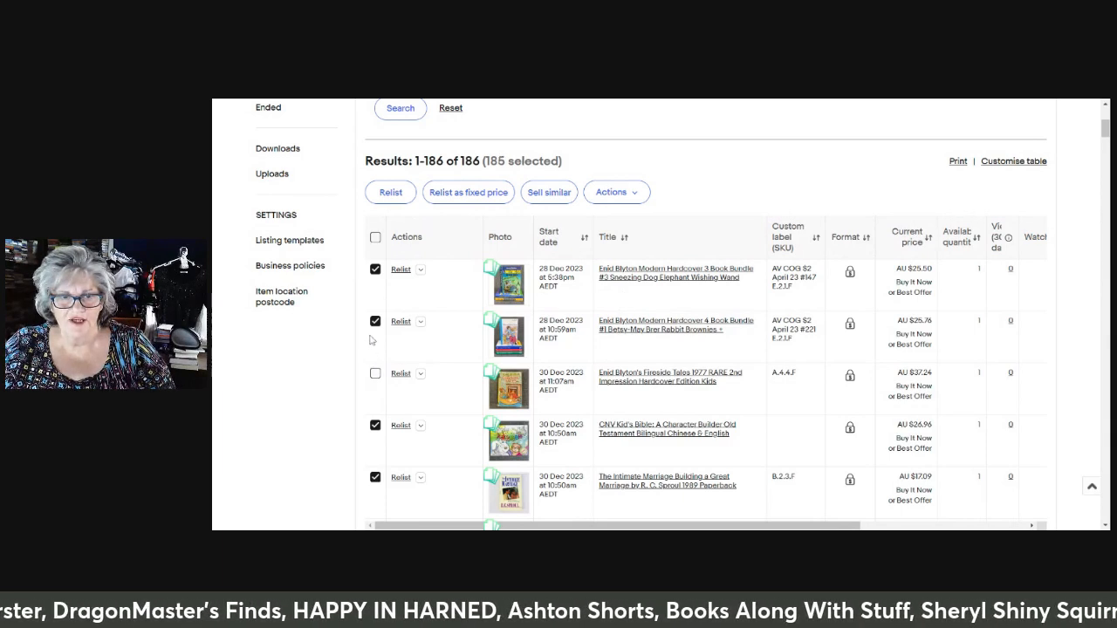
click(375, 322)
click(375, 269)
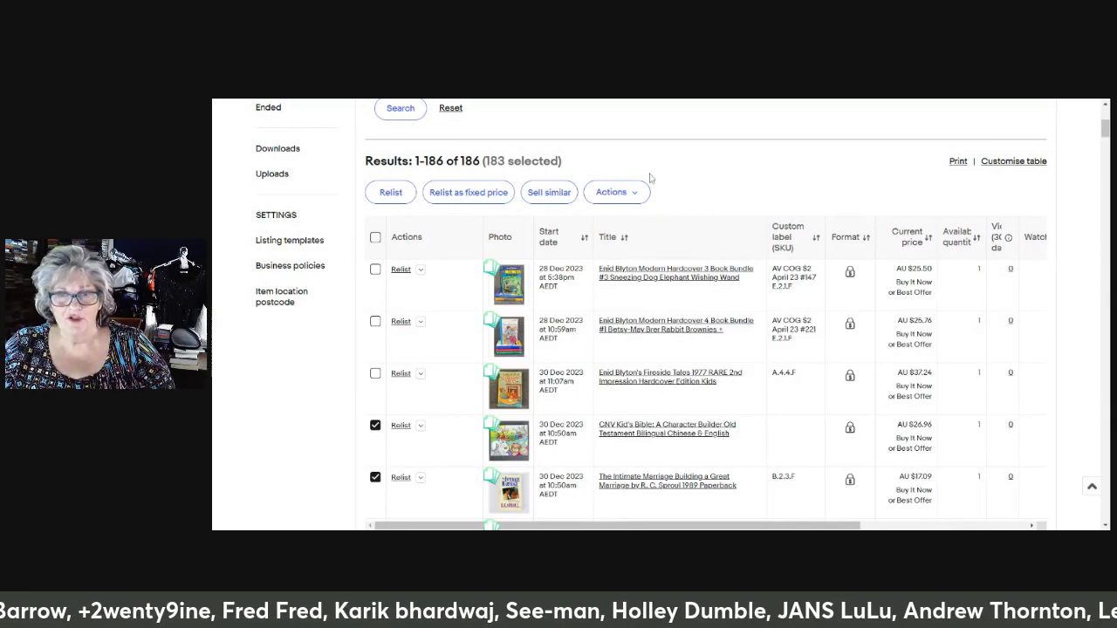
click(547, 194)
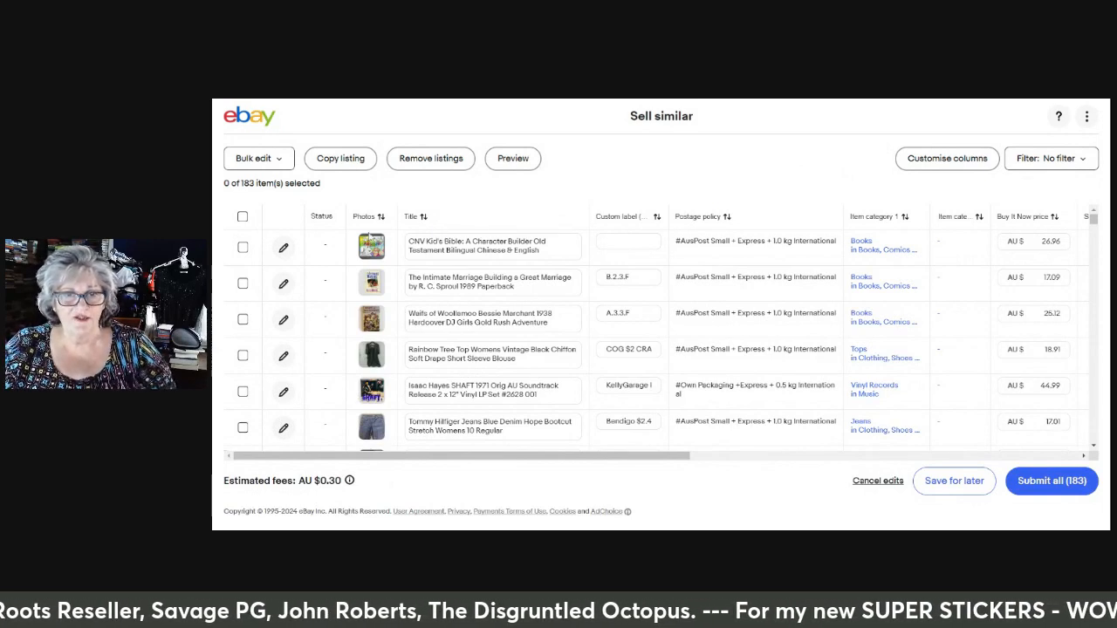
Select every listing in the Sell similar table and bulk lower the Buy It Now price by 1 percent
click(243, 218)
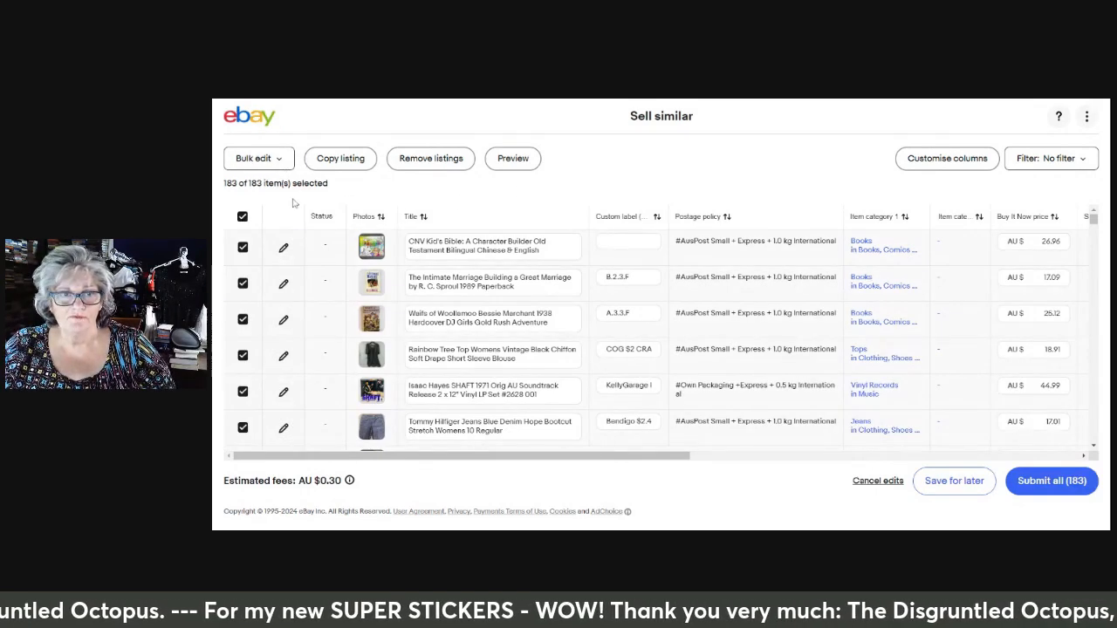
click(242, 216)
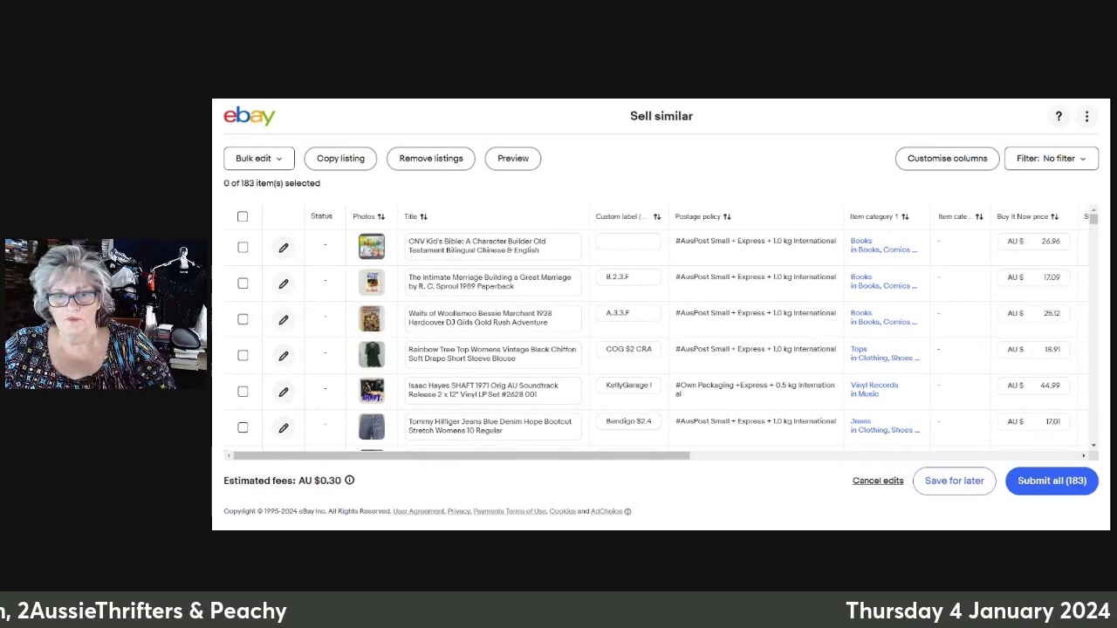
click(243, 217)
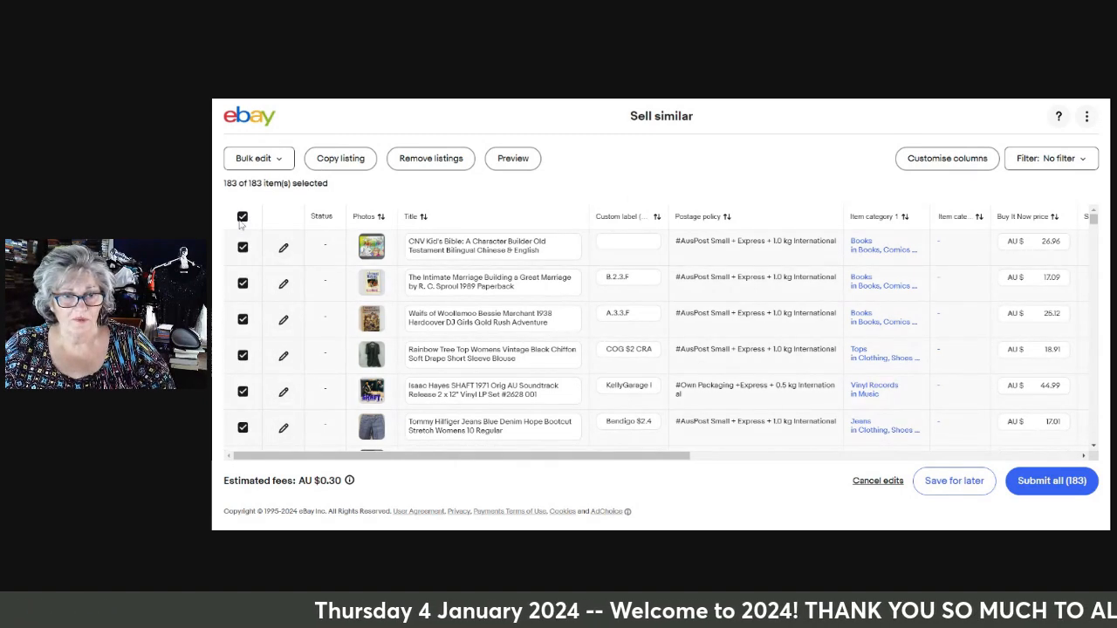
click(279, 161)
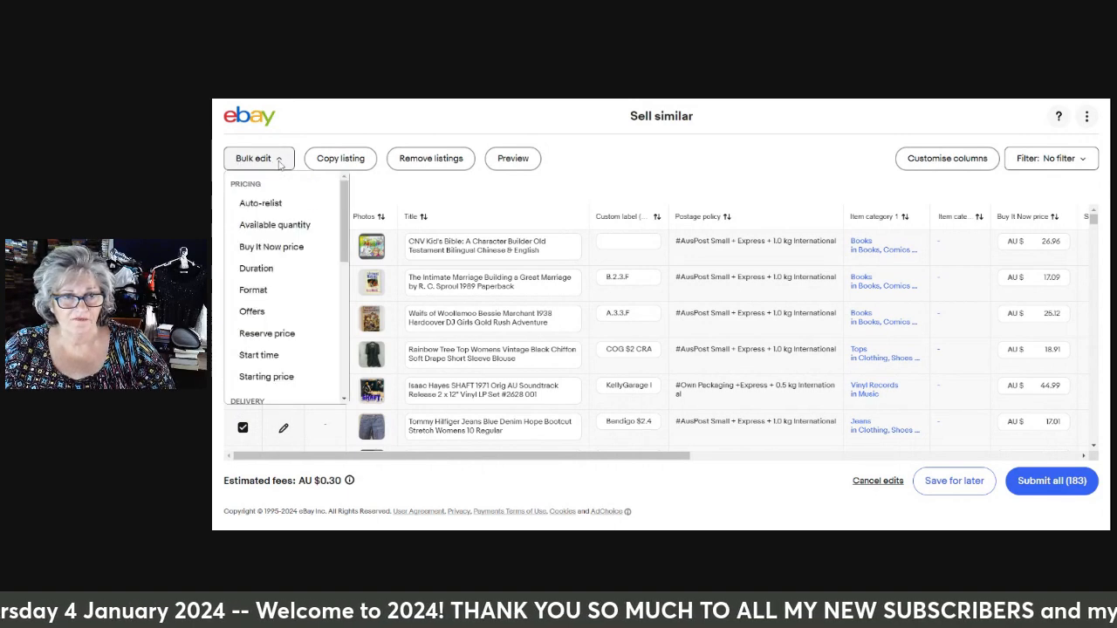
click(285, 248)
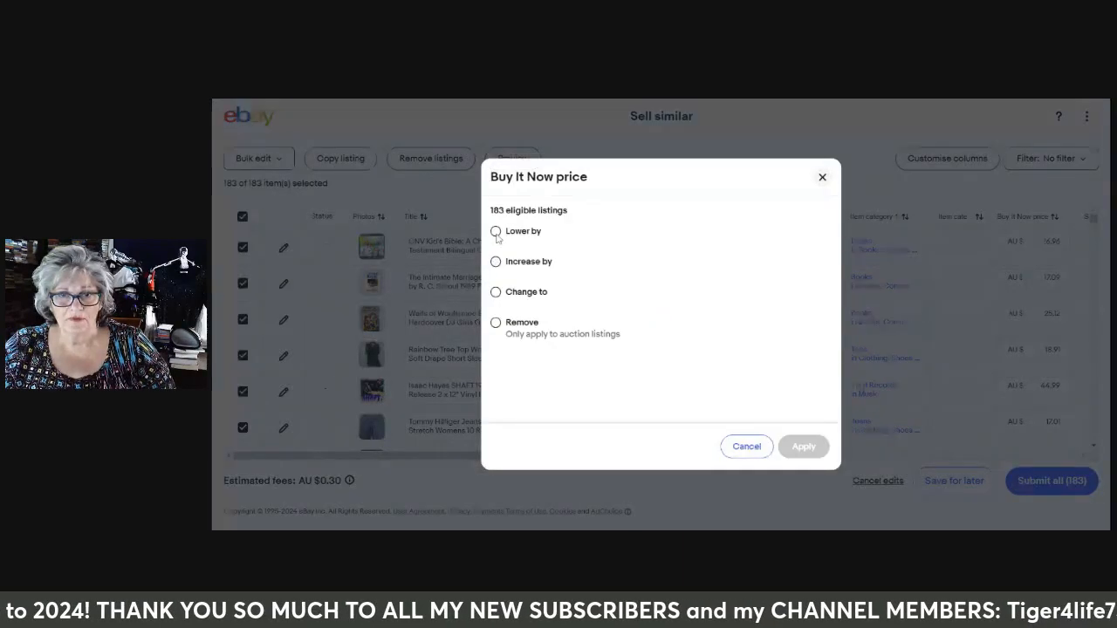
click(495, 232)
click(628, 258)
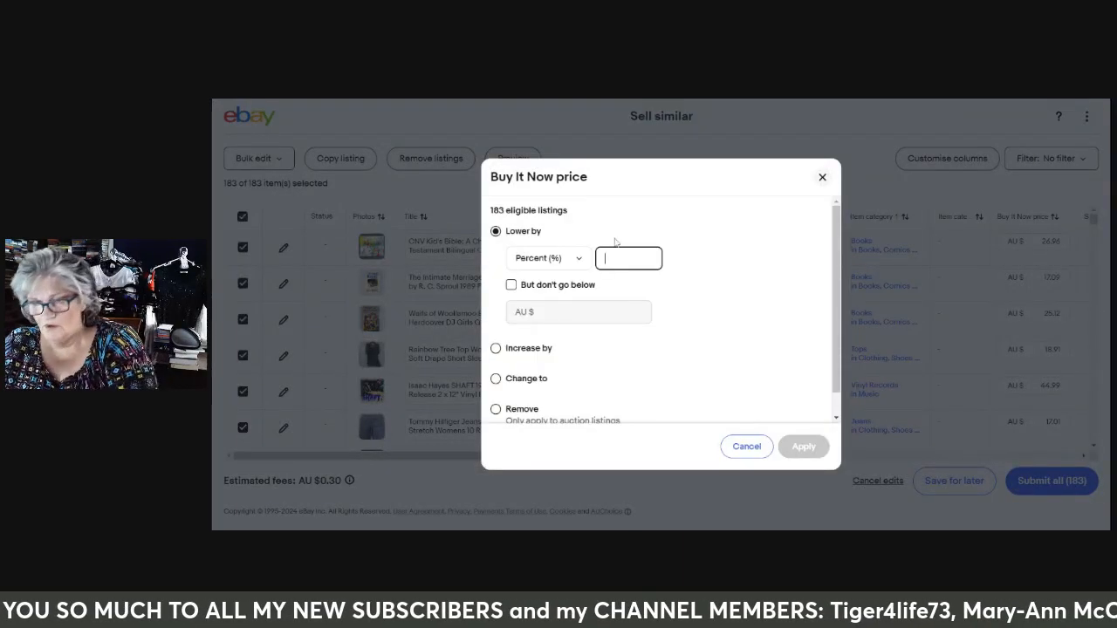
text(1)
click(799, 448)
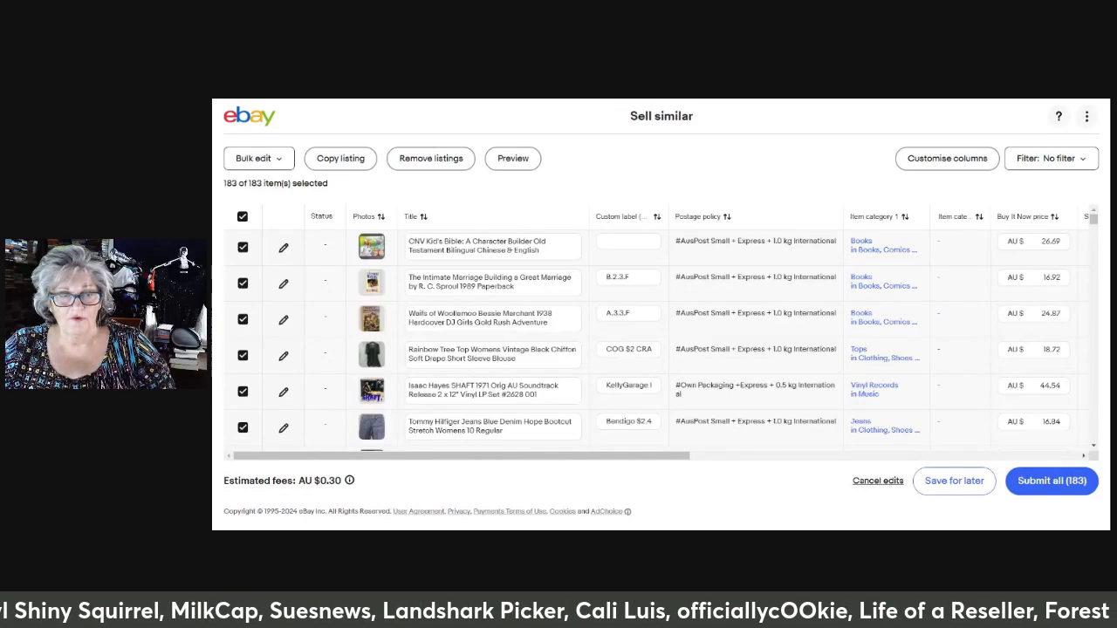
Clear the listing selection, keep the existing columns, and sort the table in ascending order by Item category 1
click(243, 217)
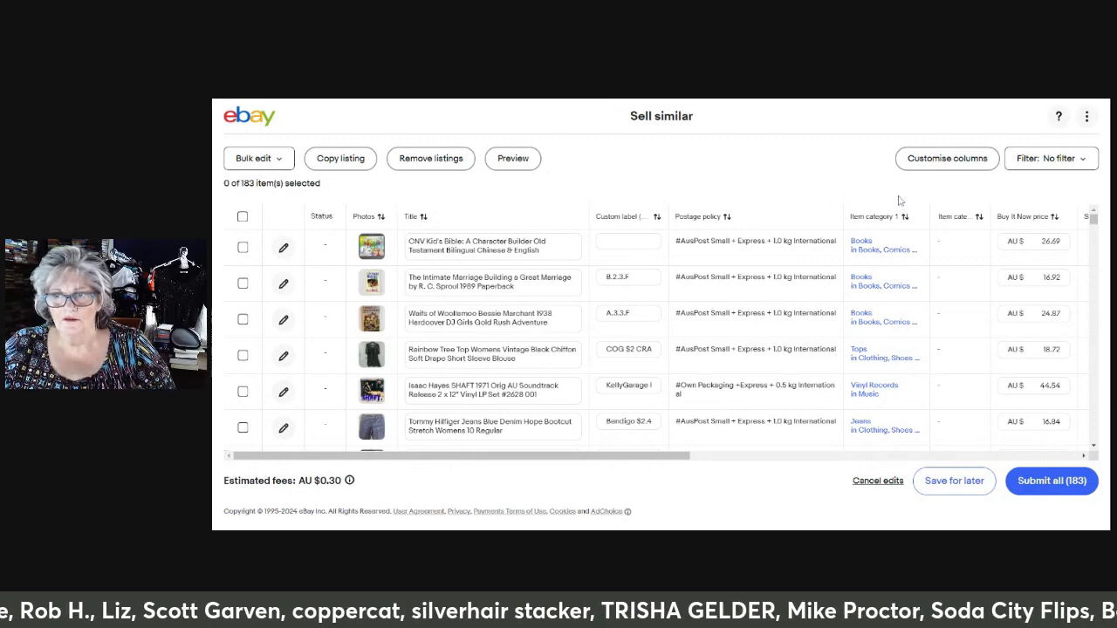
click(937, 164)
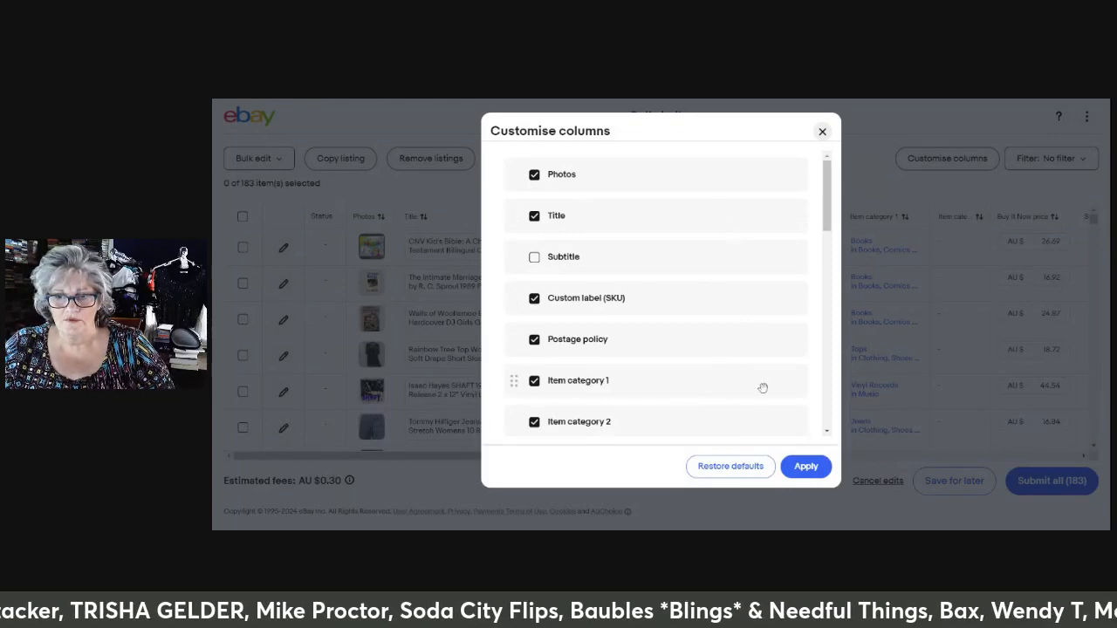
click(805, 467)
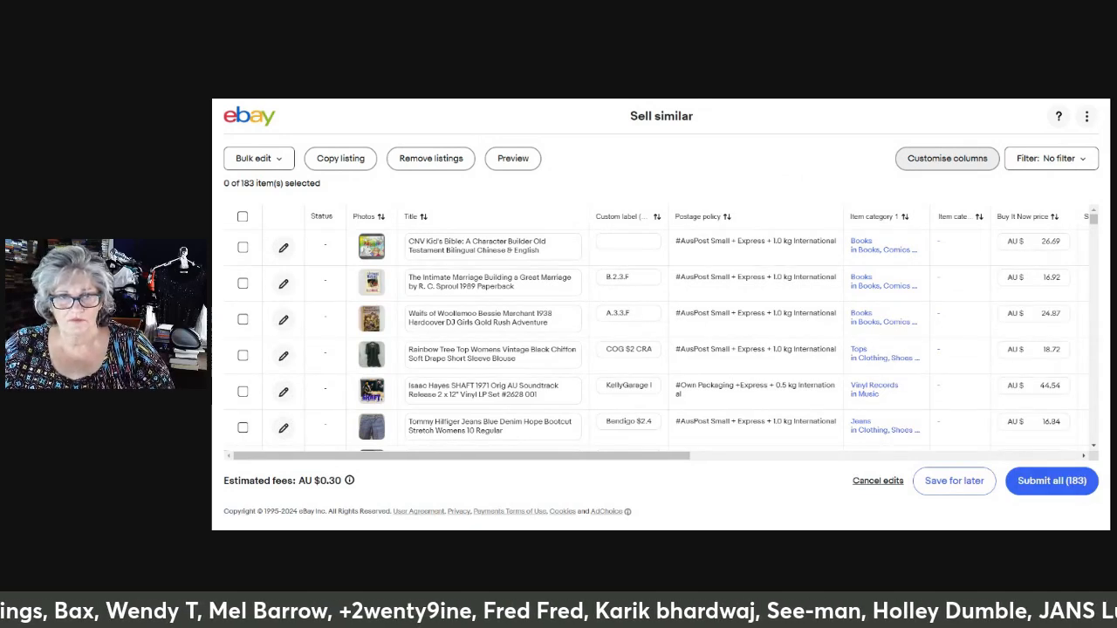
click(889, 218)
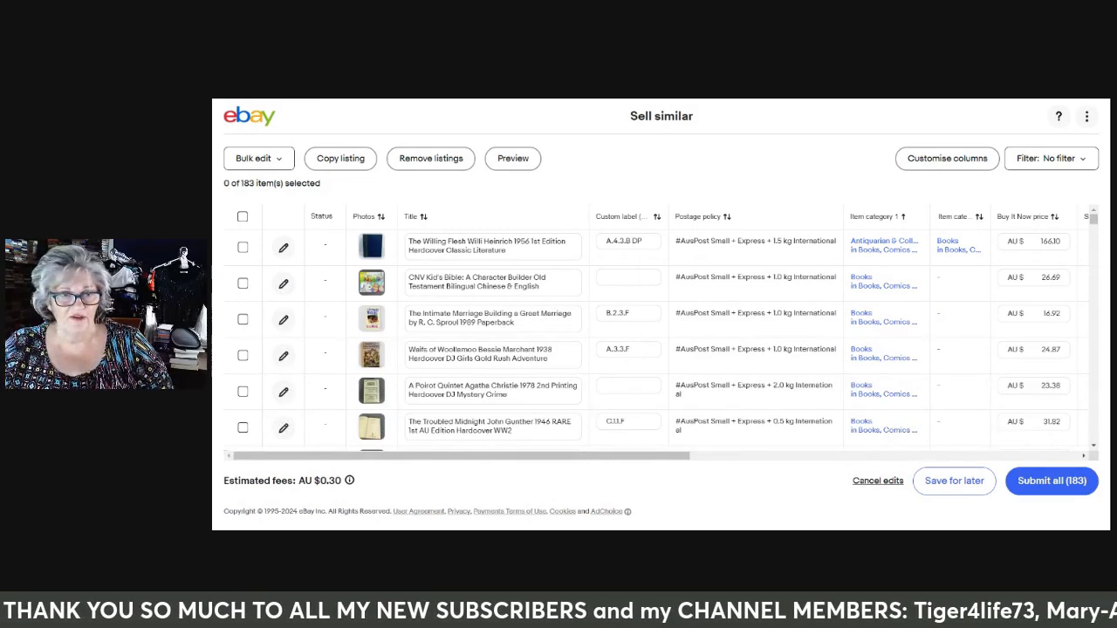
Select the four consecutive Books listings from CNV Kid's Bible through A Poirot Quintet, leaving out The Willing Flesh
click(243, 283)
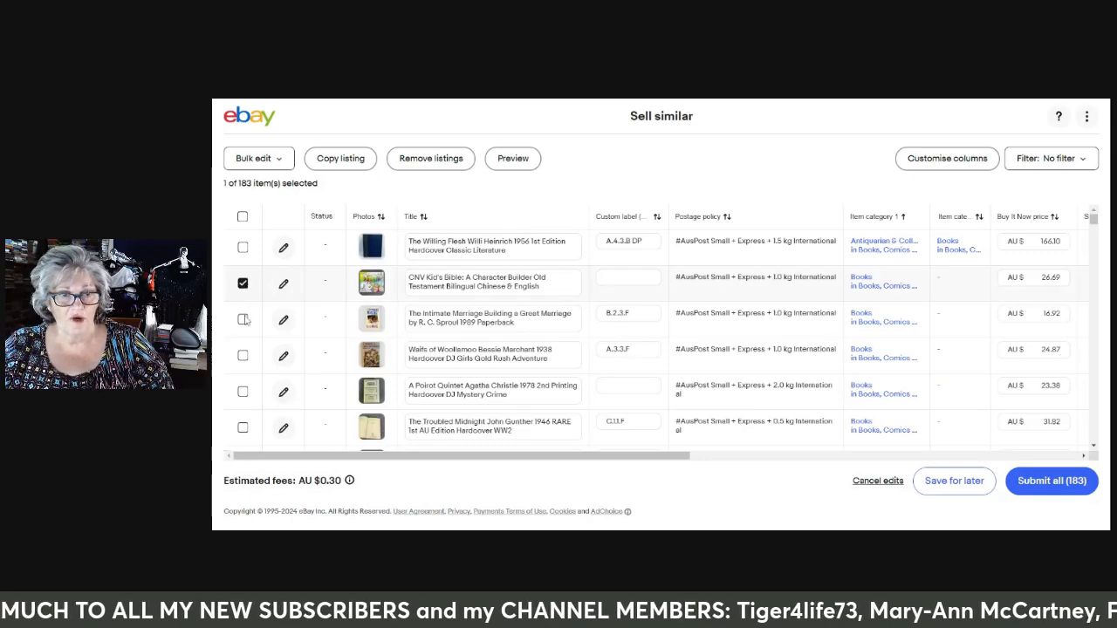
click(242, 320)
click(242, 356)
click(243, 392)
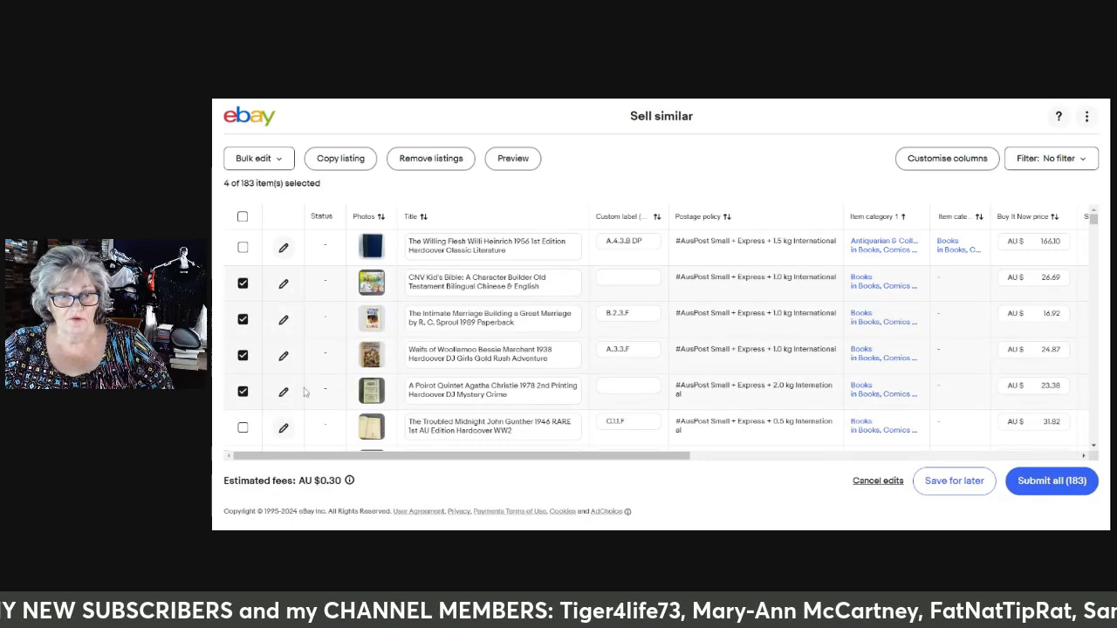
Add the Books listings from The Troubled Midnight through Pretty Lady to the selection, leaving out Legends of Charlemagne
scroll(262, 264, down, 5)
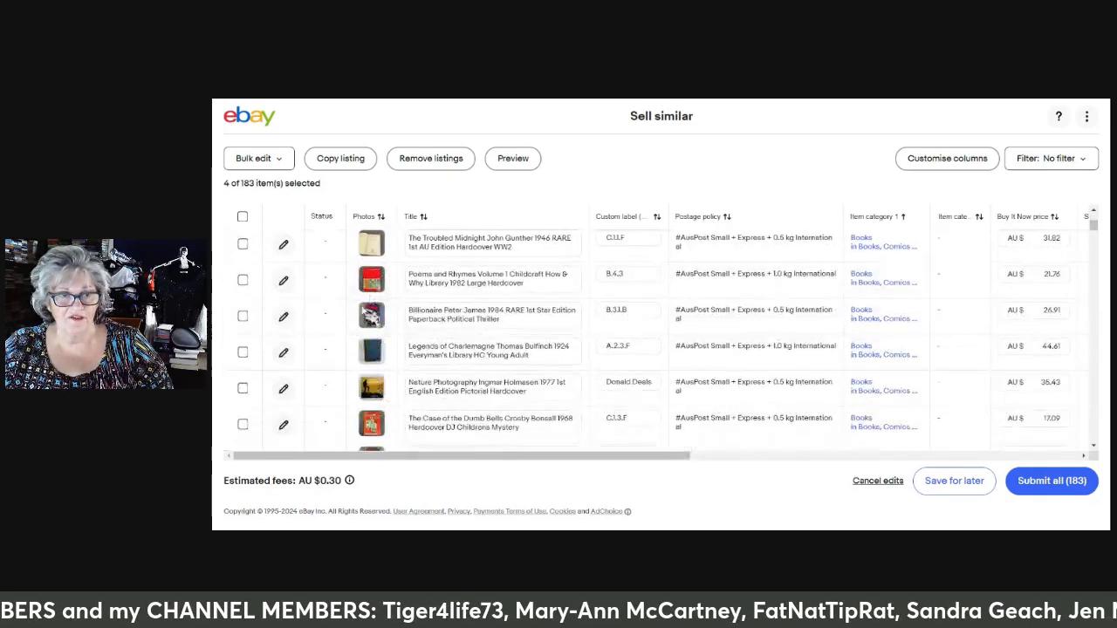
click(243, 252)
click(242, 288)
click(243, 323)
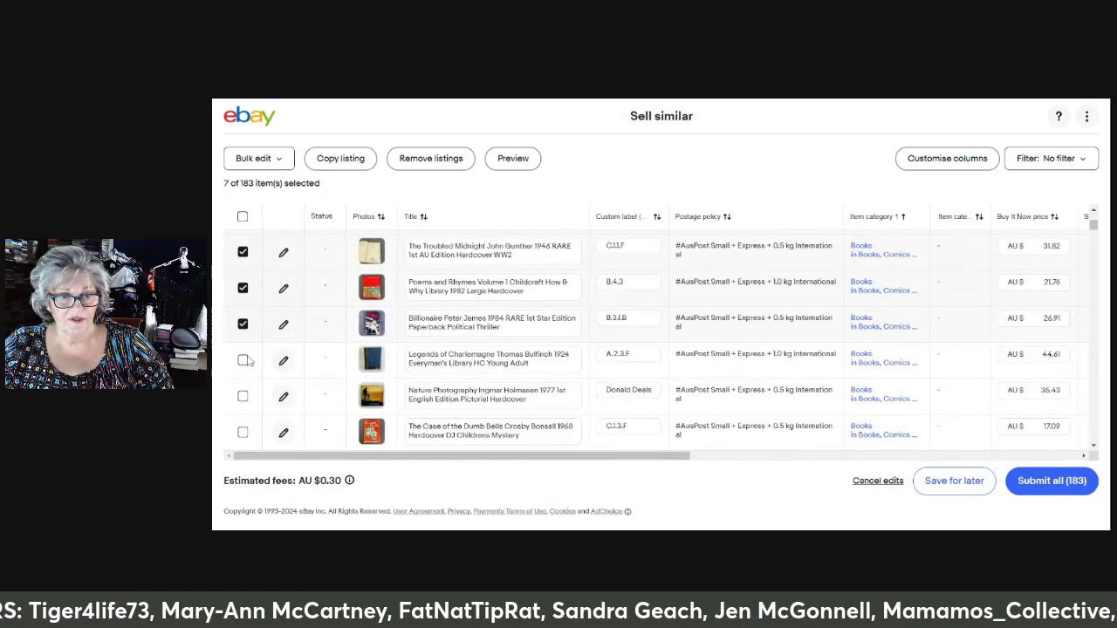
click(243, 360)
click(244, 397)
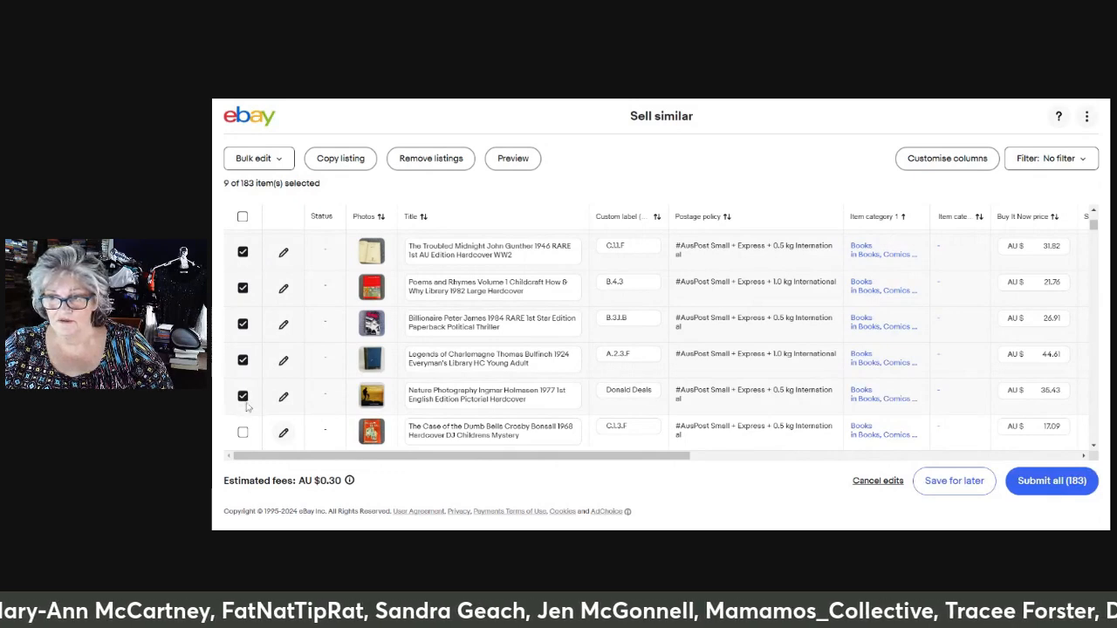
click(243, 432)
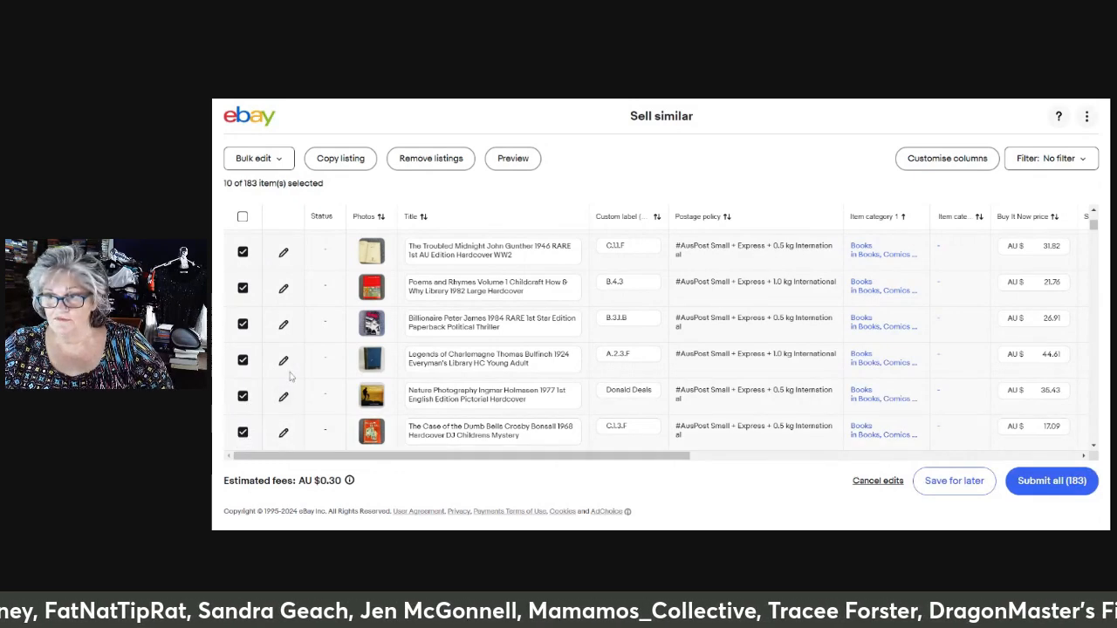
click(242, 360)
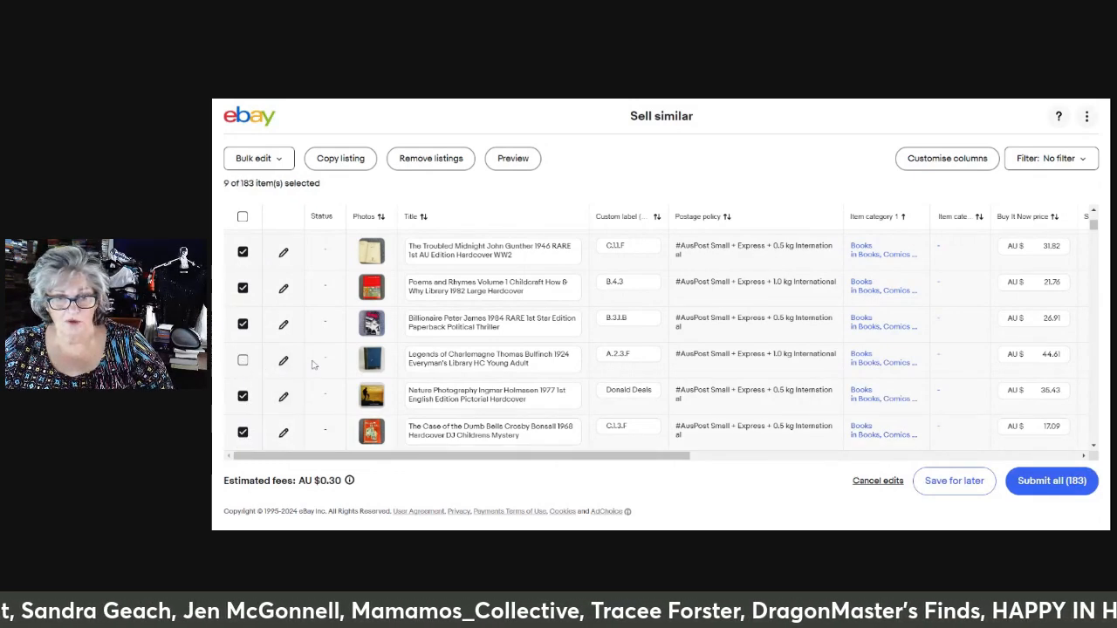
scroll(341, 362, down, 1)
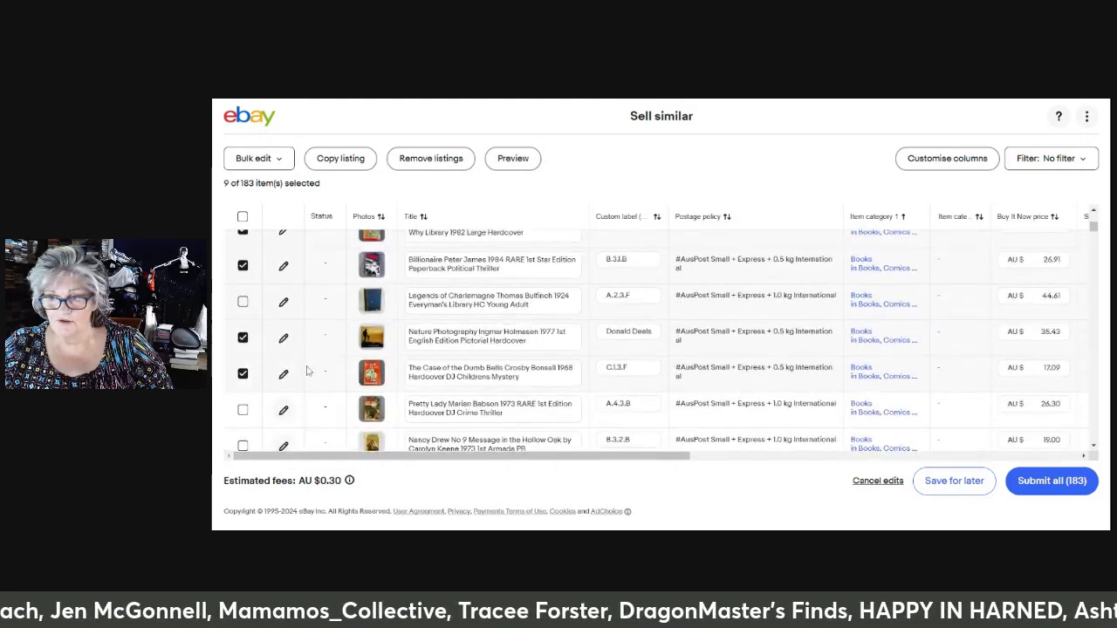
click(243, 410)
Add the first two Hats listings, the Swallow Angus cap and the 2006 No Rules trucker cap, to the selection
scroll(544, 356, down, 3)
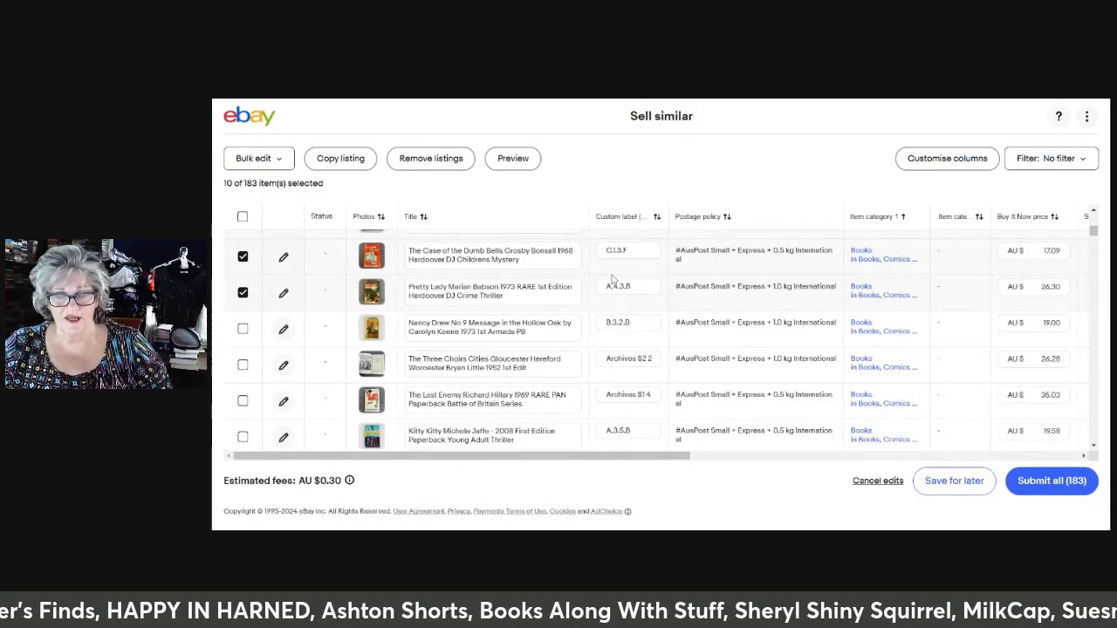
scroll(611, 279, down, 10)
scroll(646, 341, down, 10)
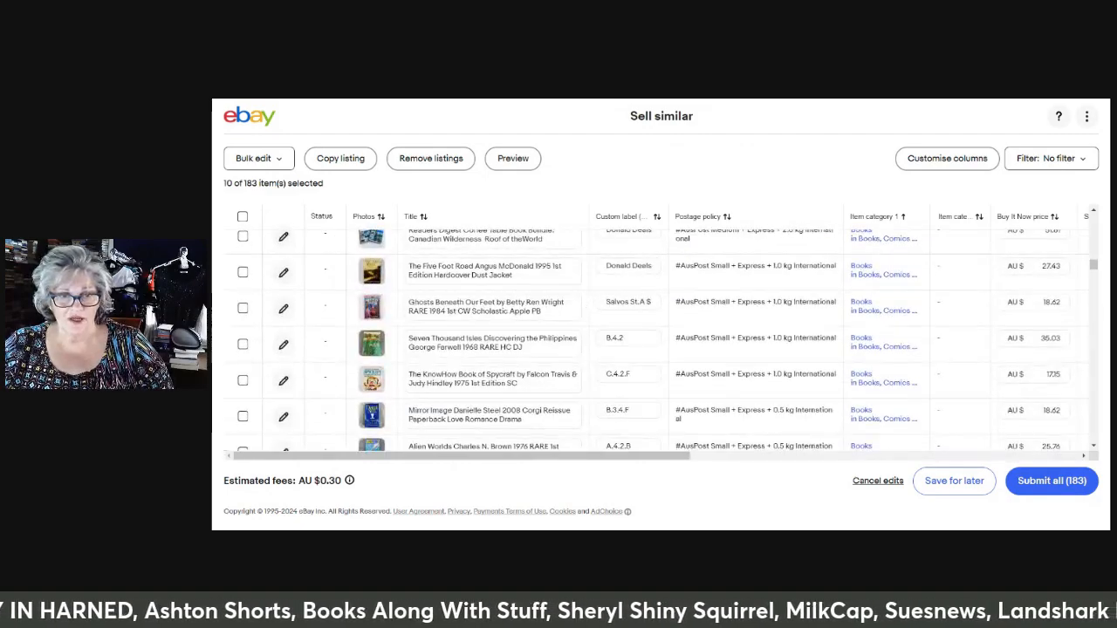
scroll(667, 341, down, 10)
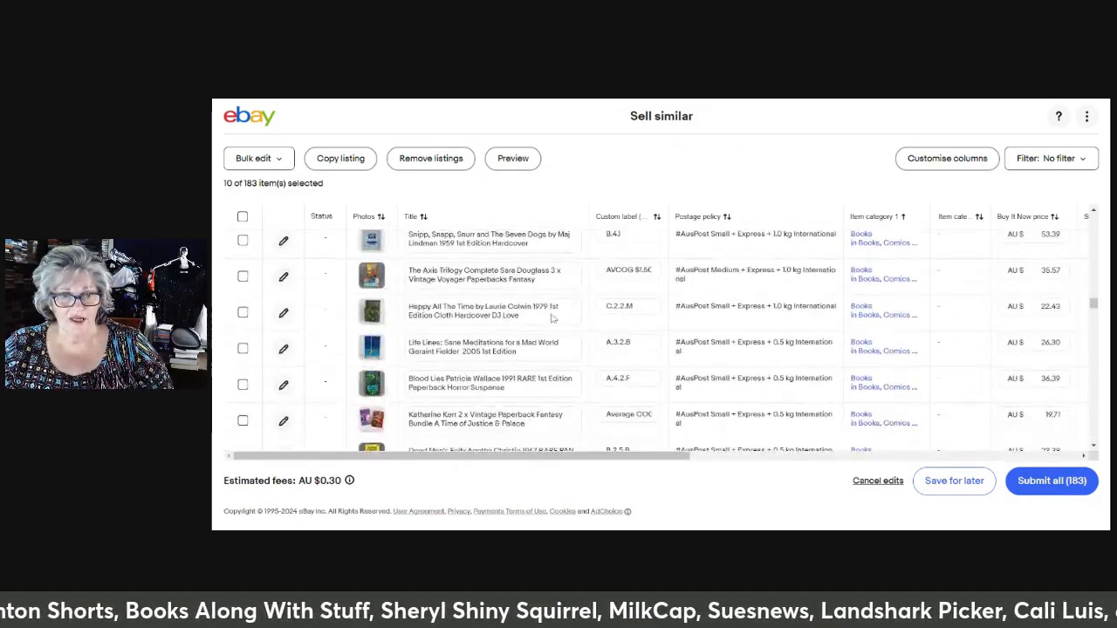
scroll(668, 340, down, 8)
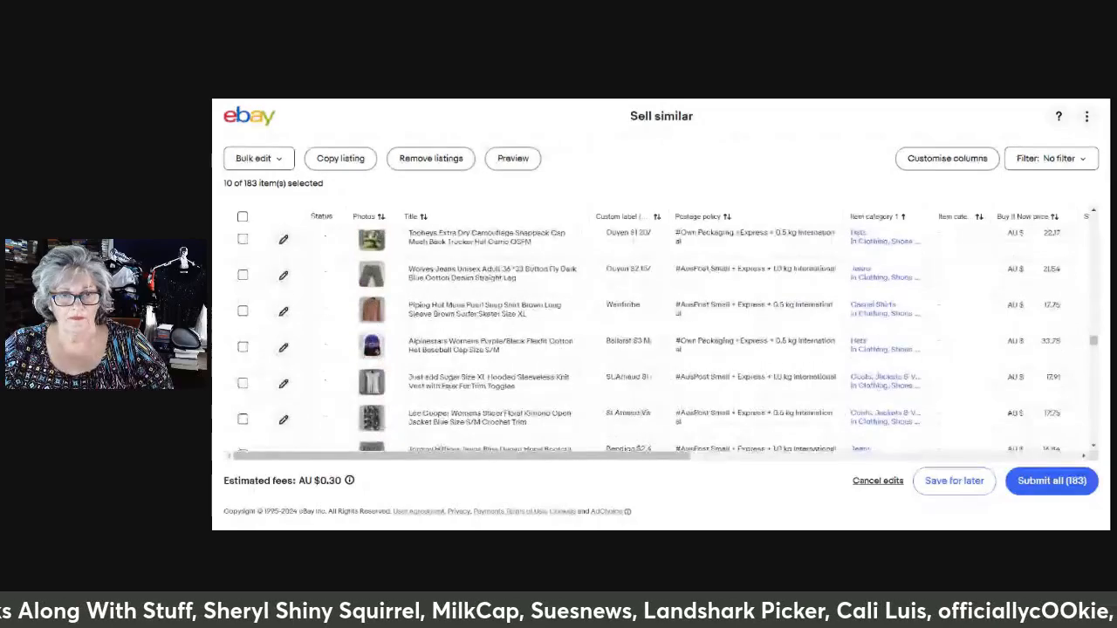
scroll(334, 301, up, 2)
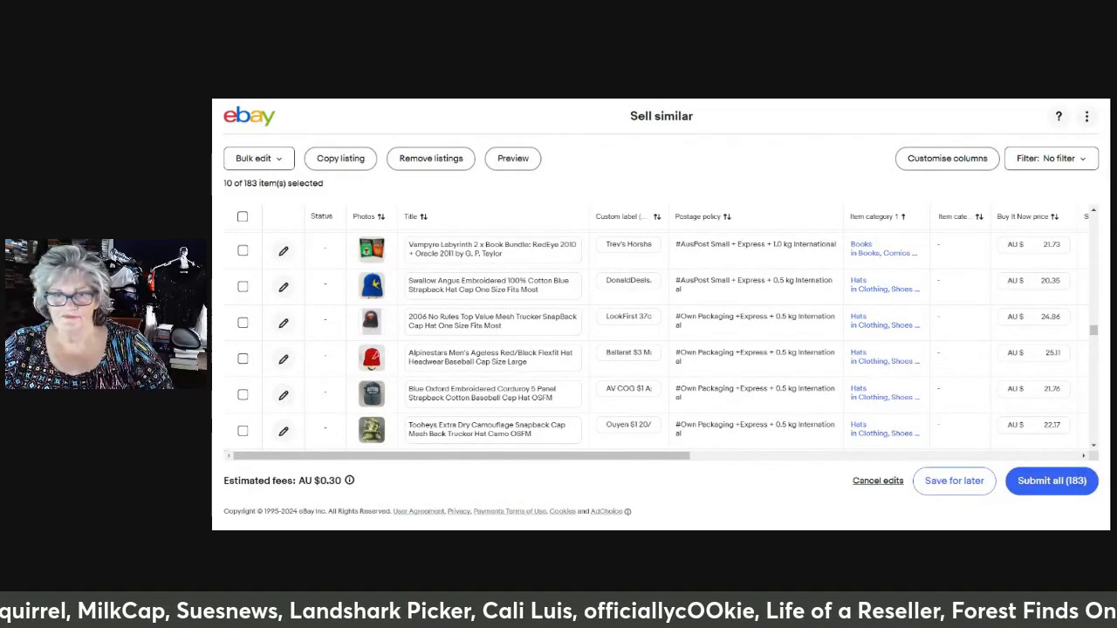
click(243, 286)
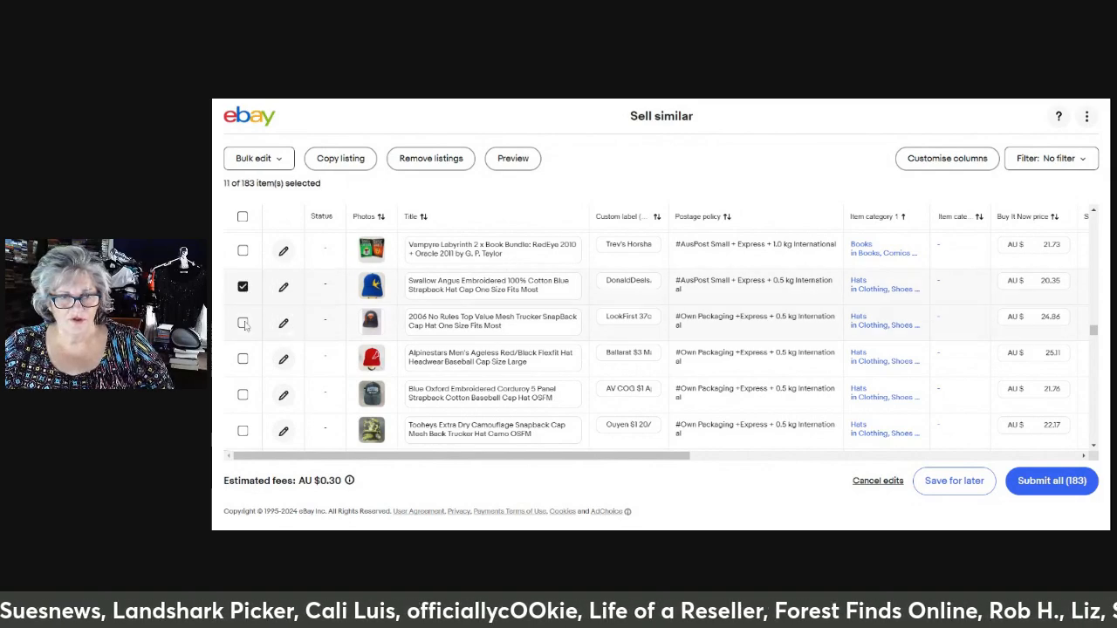
click(242, 323)
Add the Tommy Hilfiger bootcut jeans and the Riders by Lee dark blue jeans listings to the selection
scroll(457, 311, down, 5)
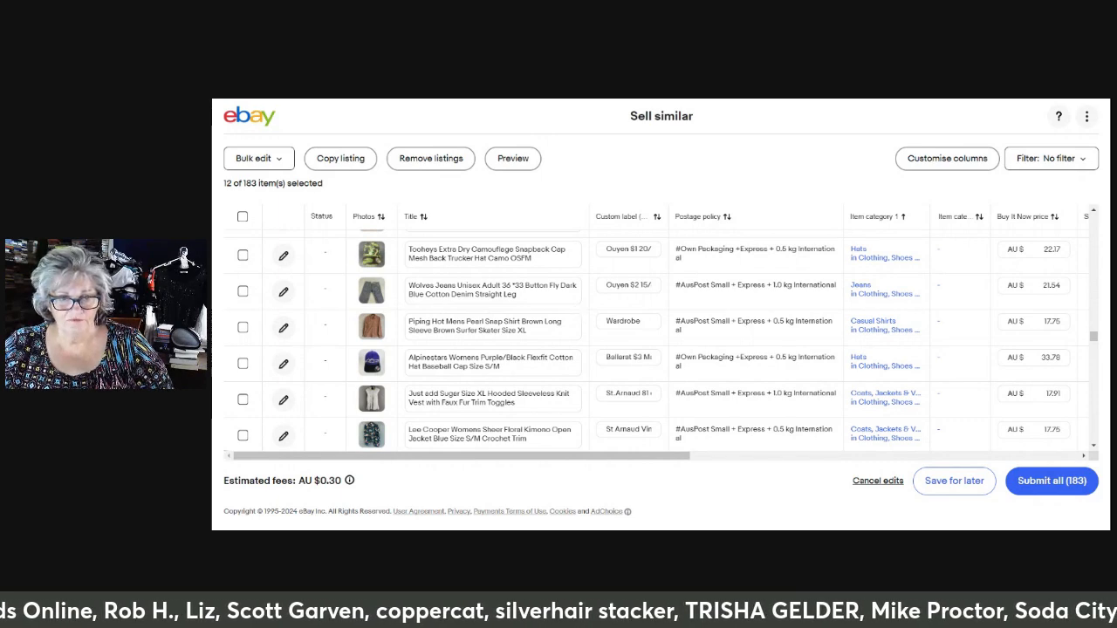
scroll(534, 301, down, 3)
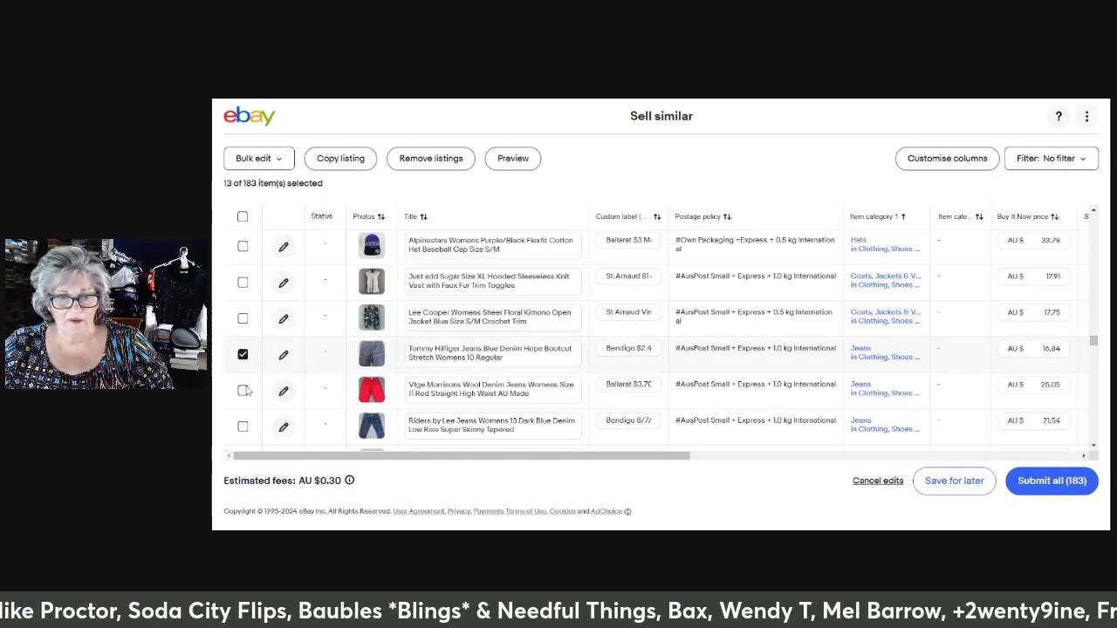
scroll(248, 388, down, 1)
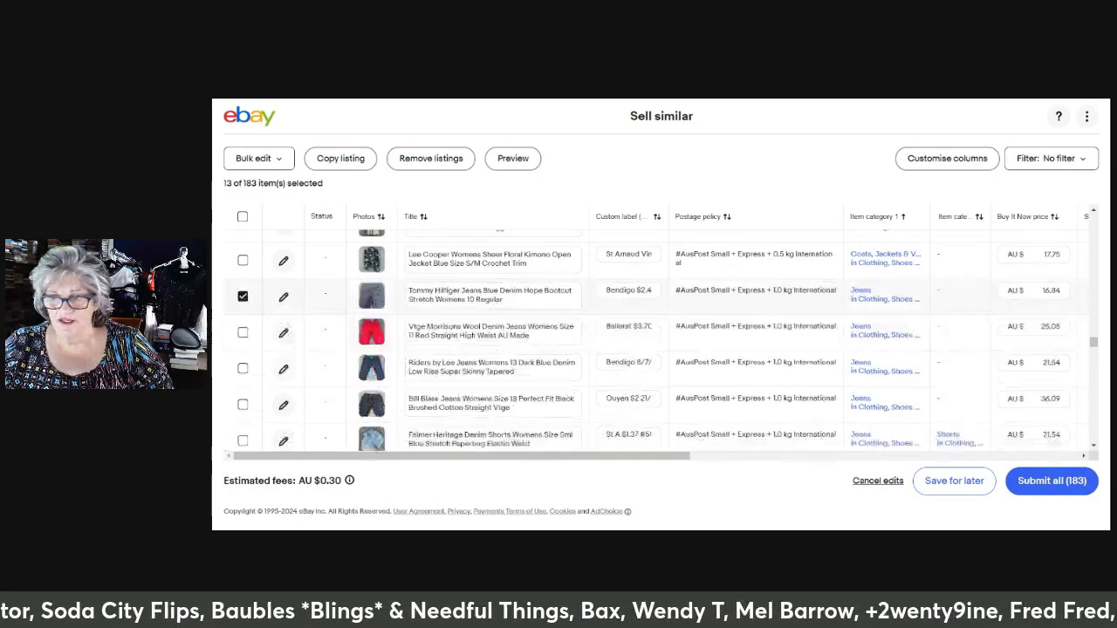
click(260, 370)
Add the Caroline Morgan size 10 chunky knit cardigan listing from Jumpers & Cardigans to the selection
scroll(655, 340, down, 3)
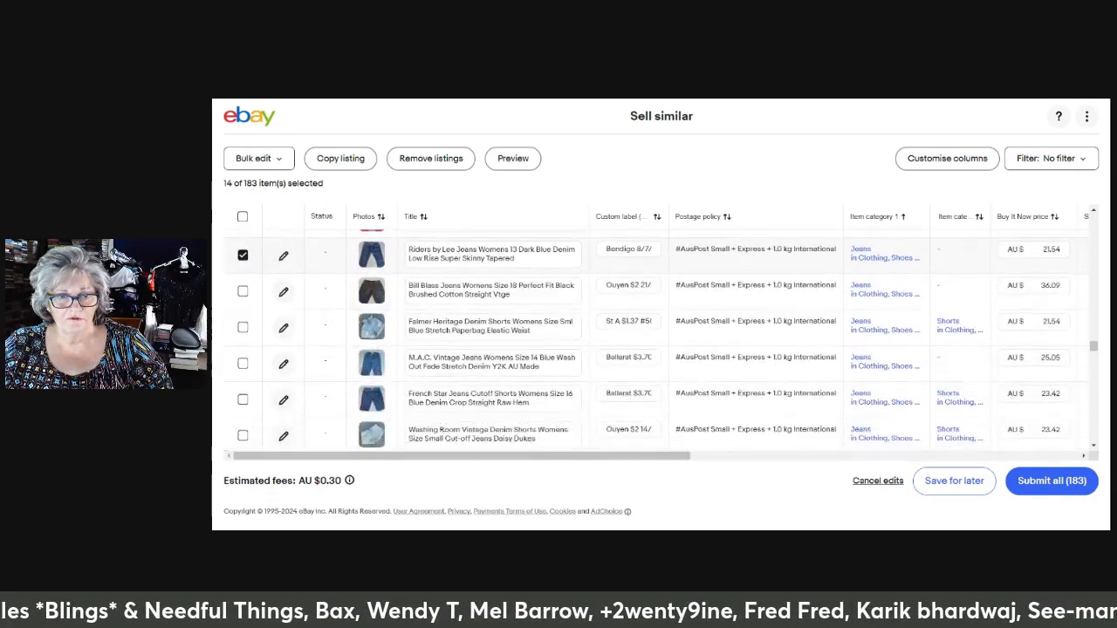
scroll(487, 344, down, 10)
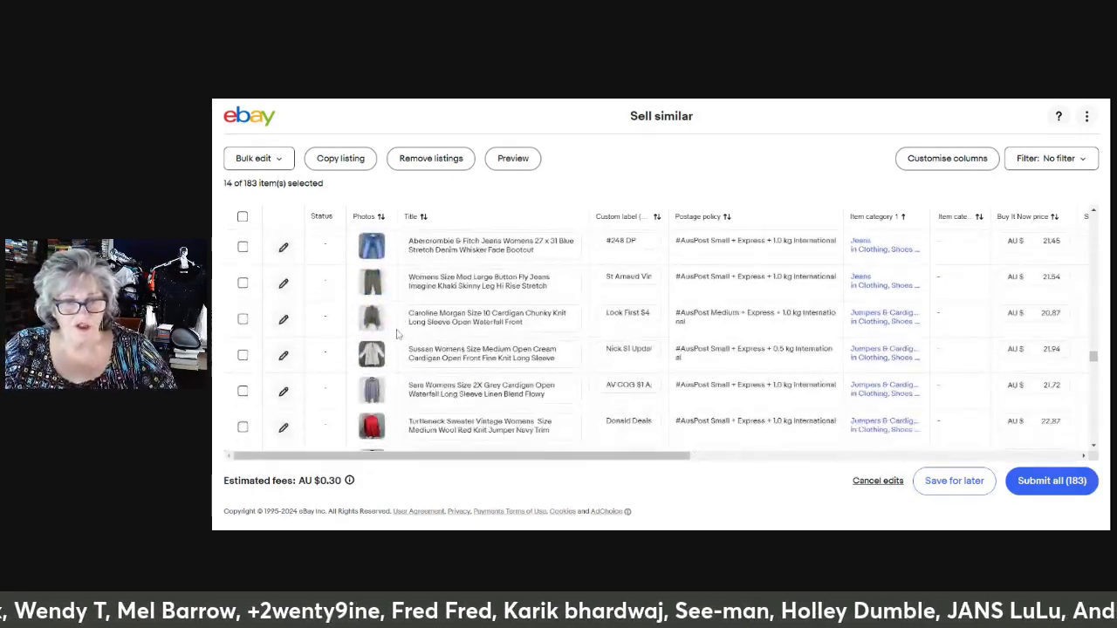
click(245, 320)
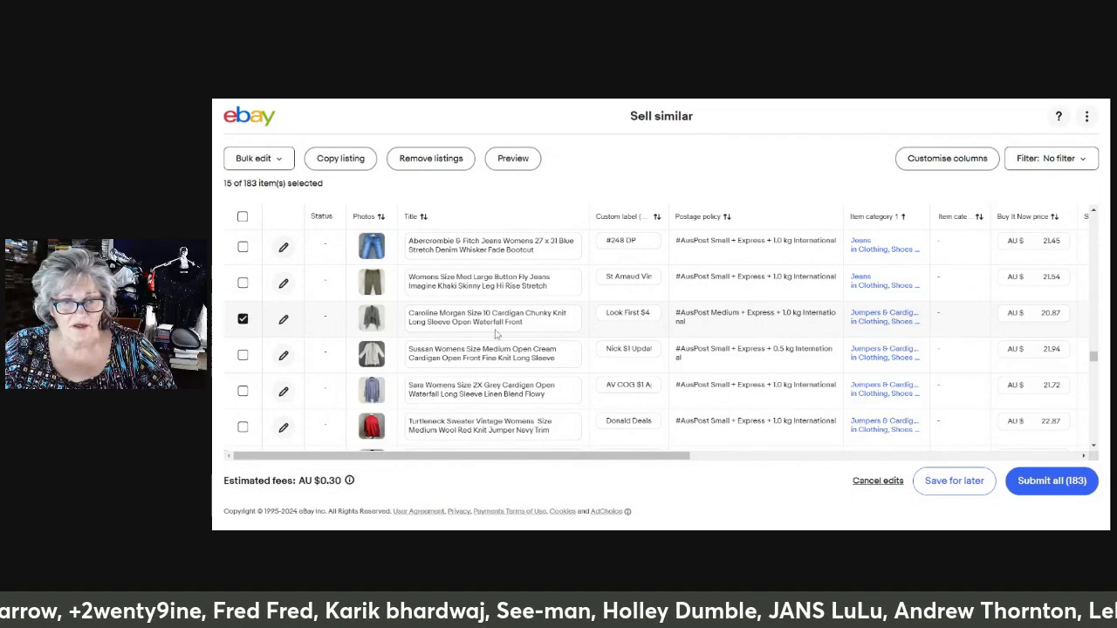
Add the Leesa Fashions vintage 1980s size 14 teal midi skirt listing from Skirts to the selection
scroll(498, 334, down, 3)
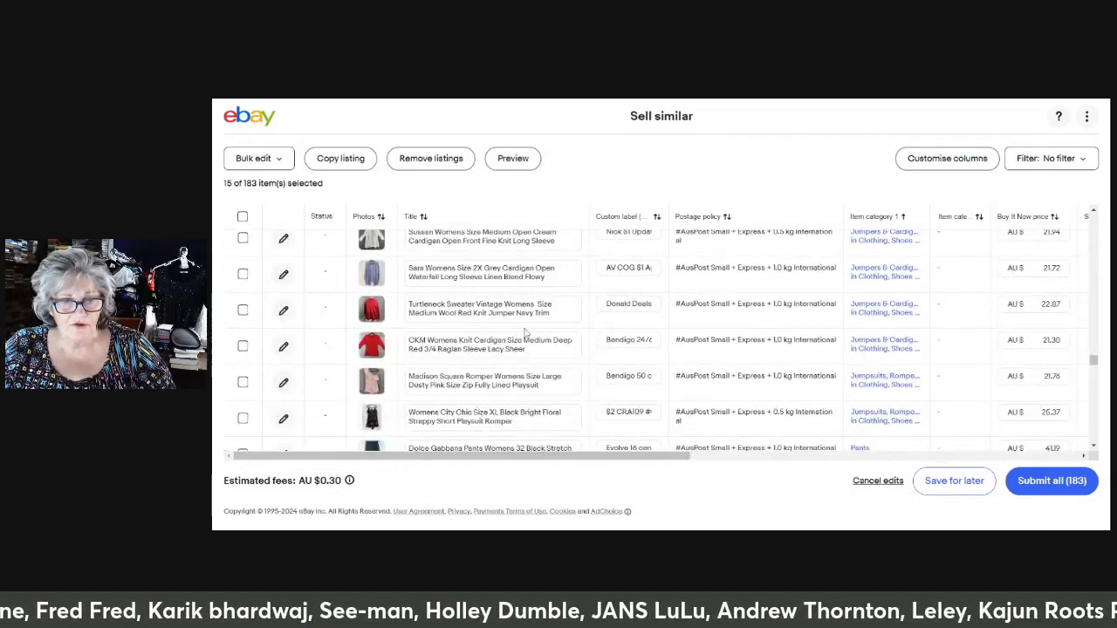
scroll(520, 333, down, 2)
scroll(667, 341, down, 3)
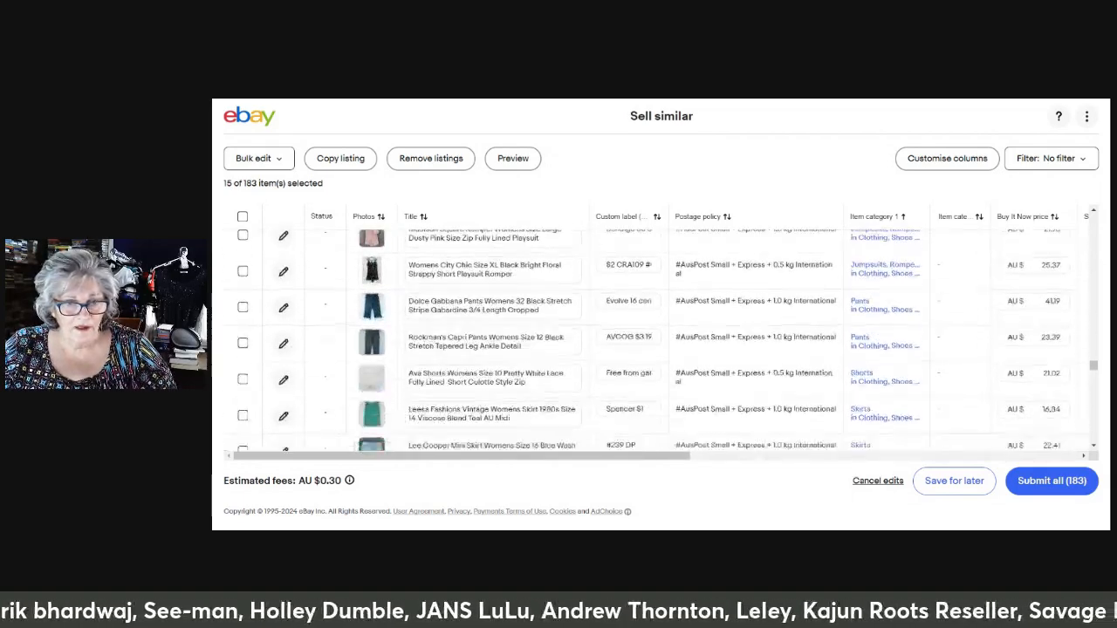
scroll(636, 340, down, 3)
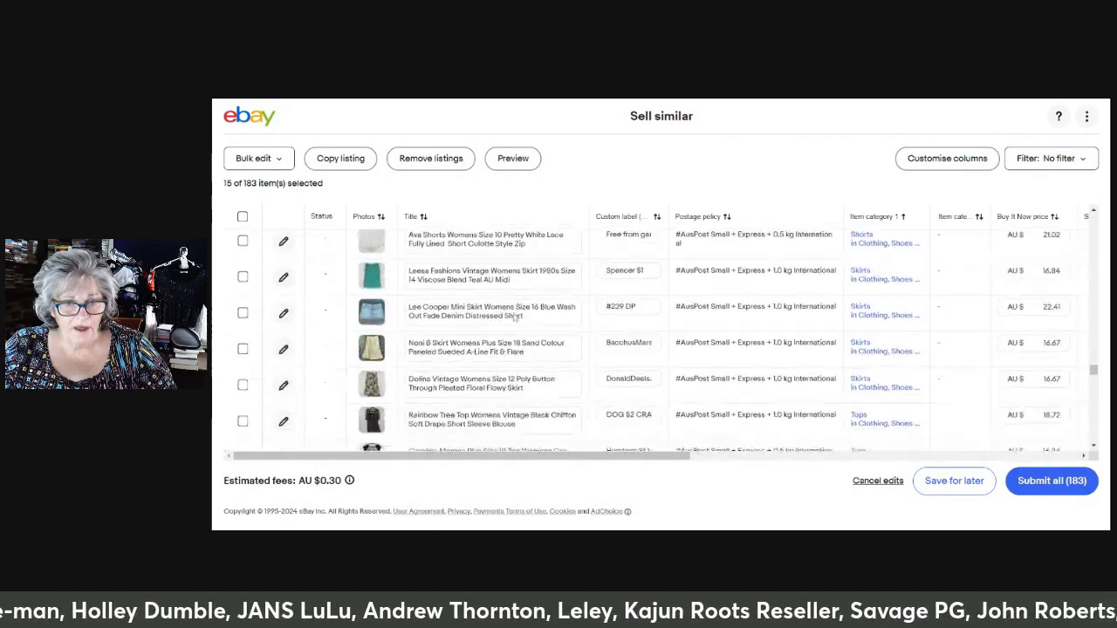
click(242, 271)
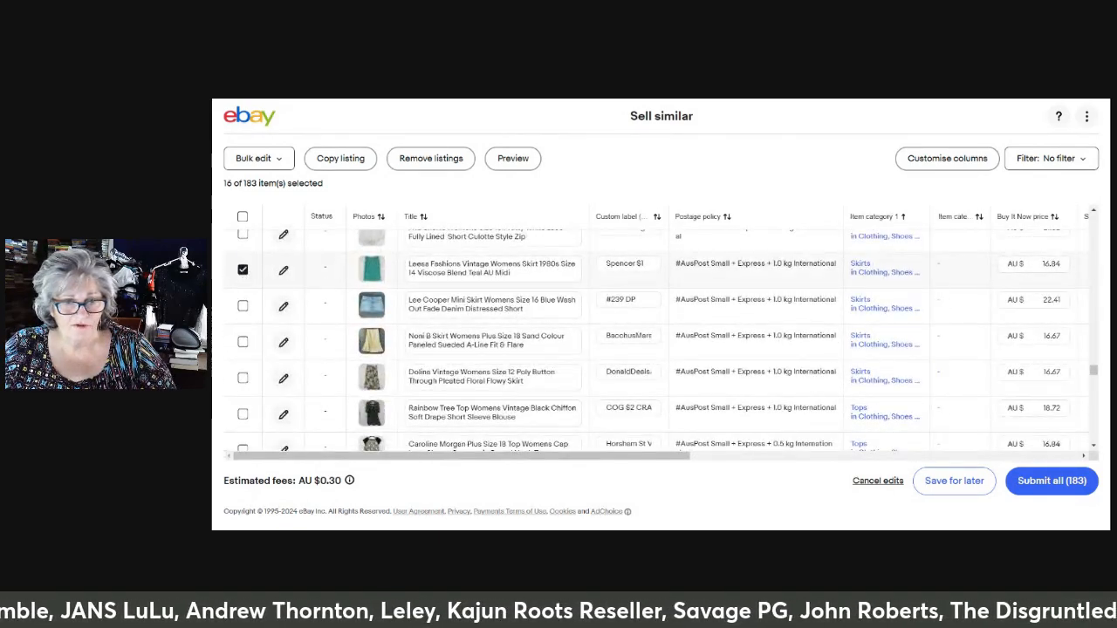
Add the Rainbow Tree black chiffon top and the Caroline Morgan plus size 18 top listings to the selection
scroll(242, 272, down, 2)
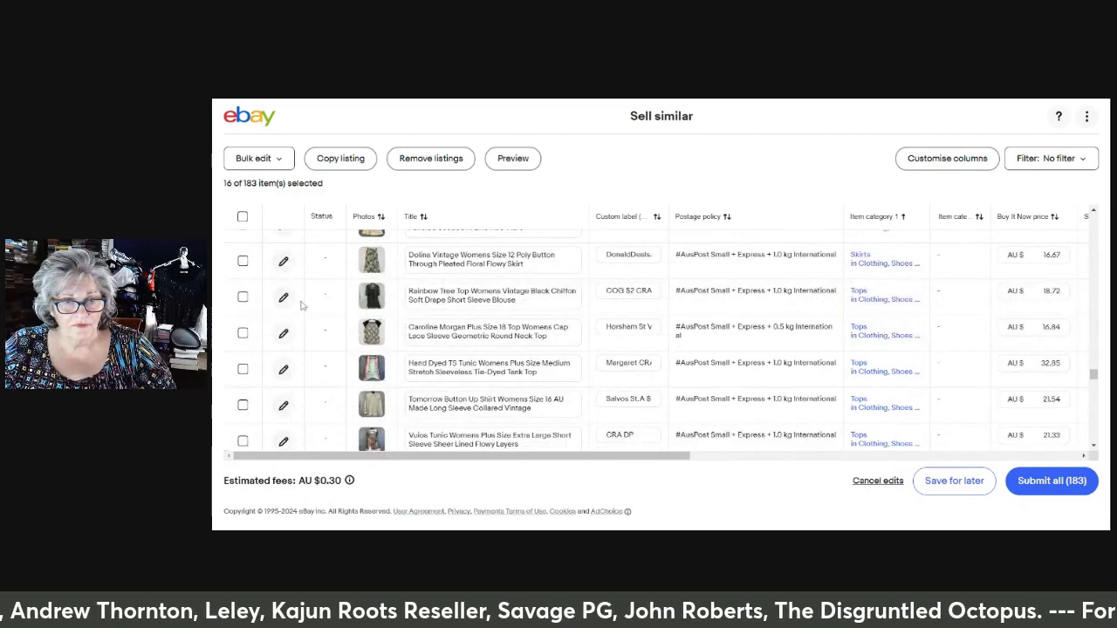
click(243, 298)
click(243, 332)
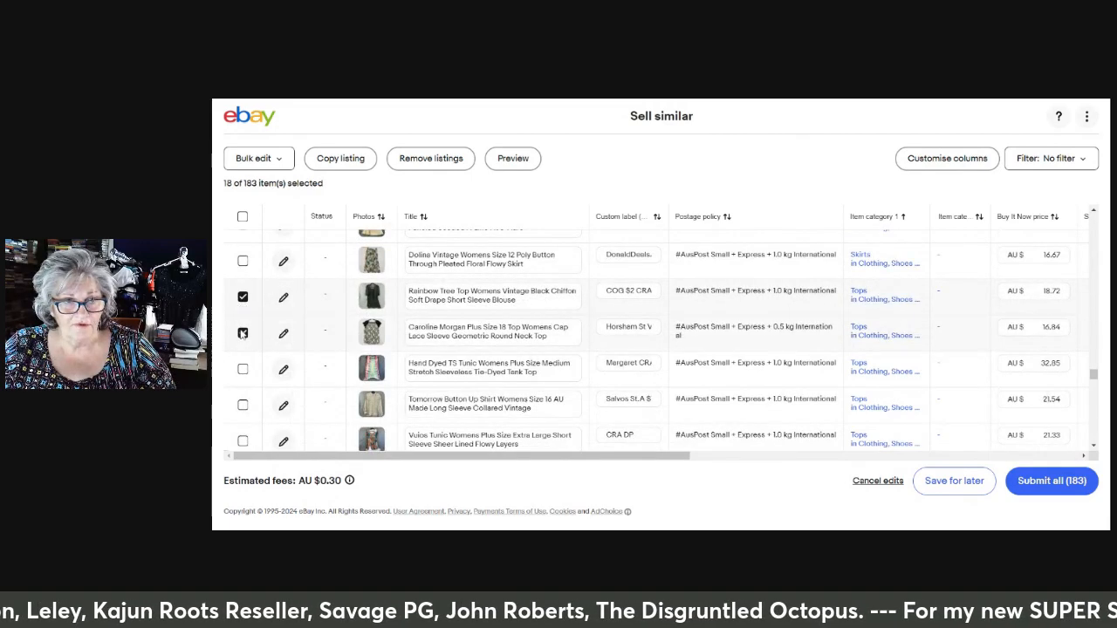
Add the first two VHS Tapes listings, Jimmy Neutron Boy Genius and the Paramount Pictures Harrison Ford box set, to the selection
scroll(497, 321, down, 5)
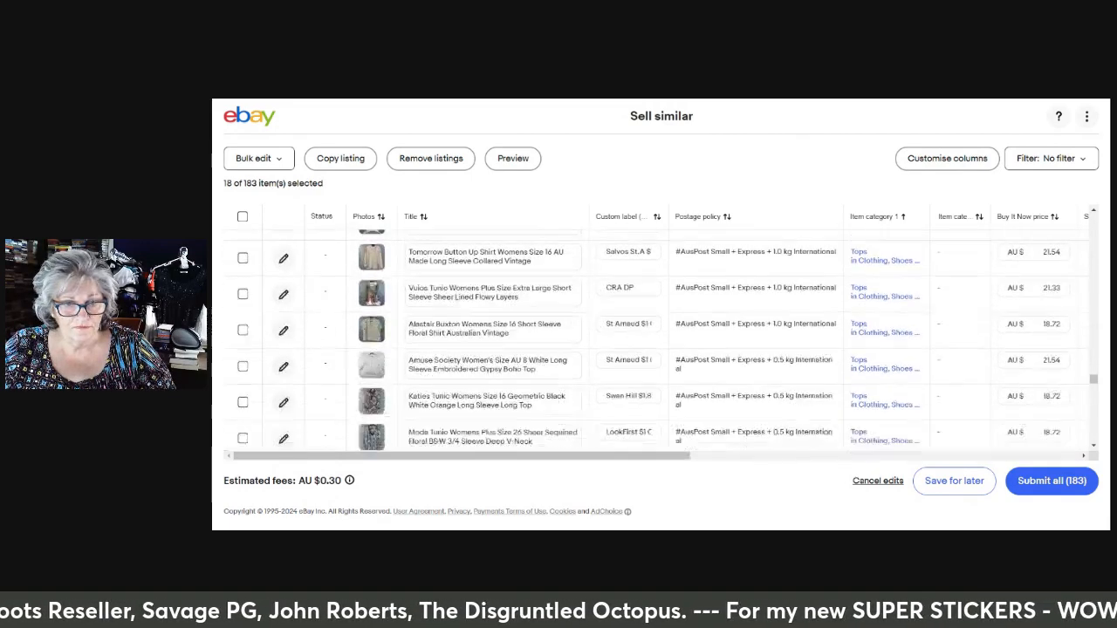
scroll(500, 330, down, 10)
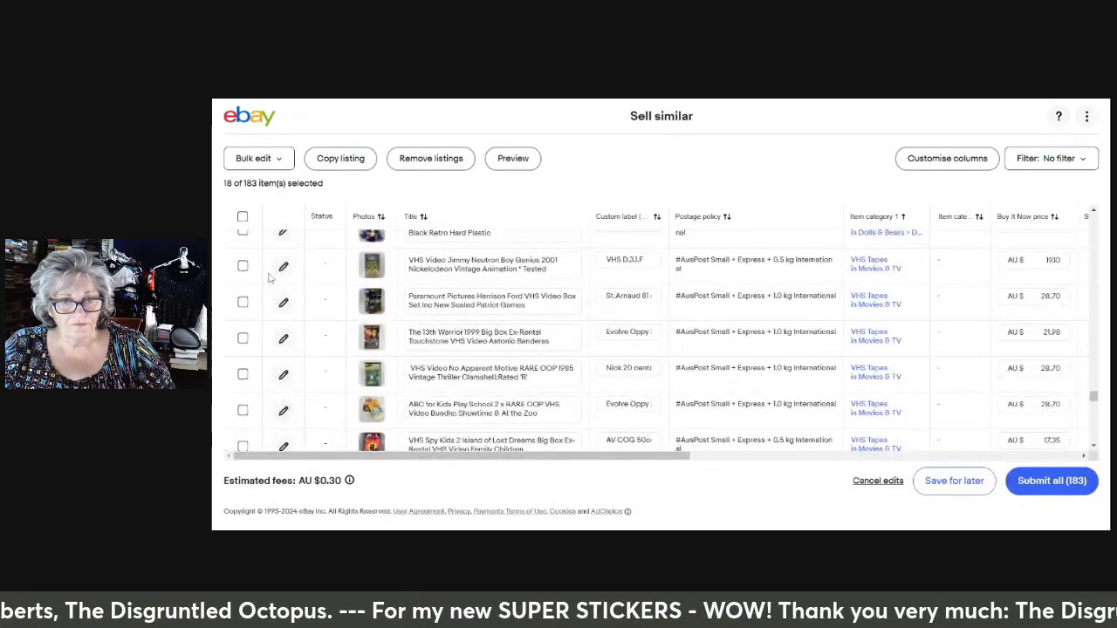
click(243, 266)
click(242, 302)
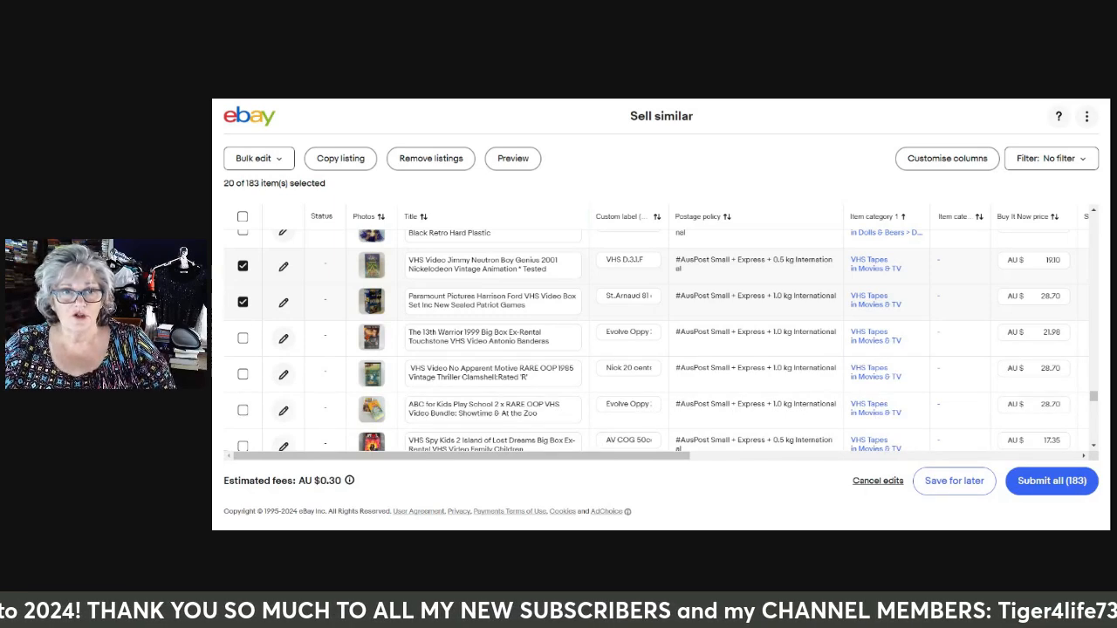
Bulk edit the start time of the selected listings, choosing a scheduled start on 20/01/2024
click(280, 160)
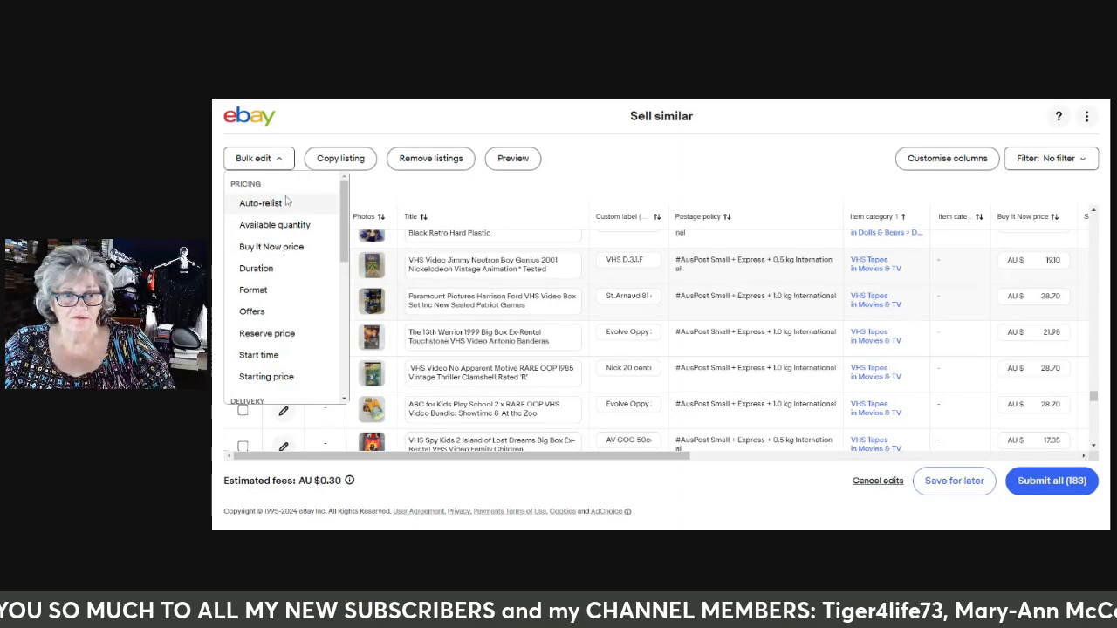
click(265, 359)
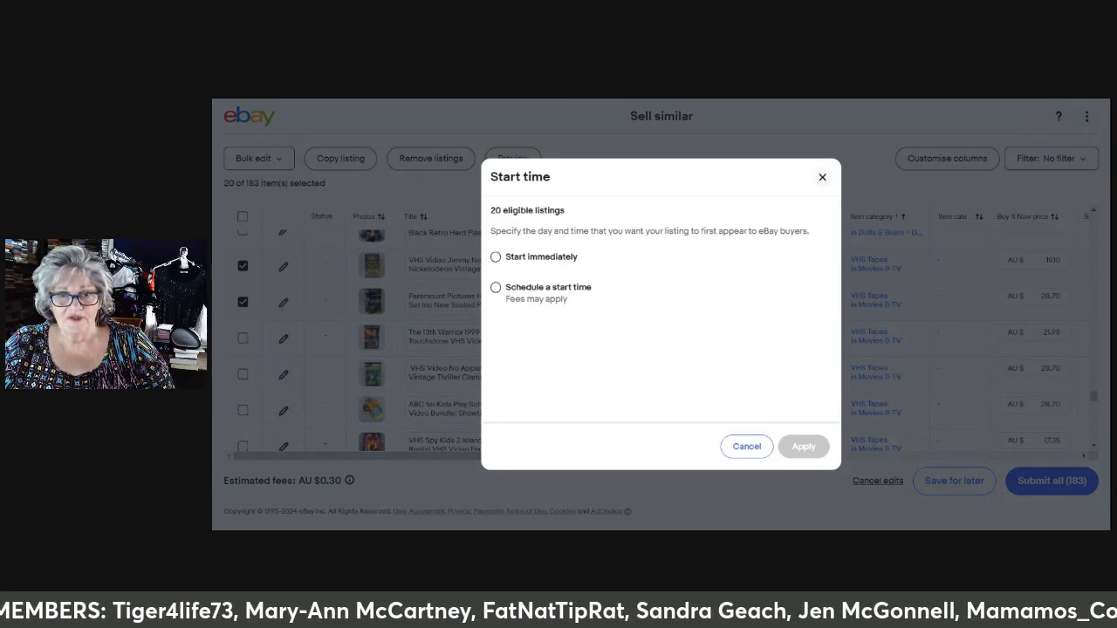
click(496, 288)
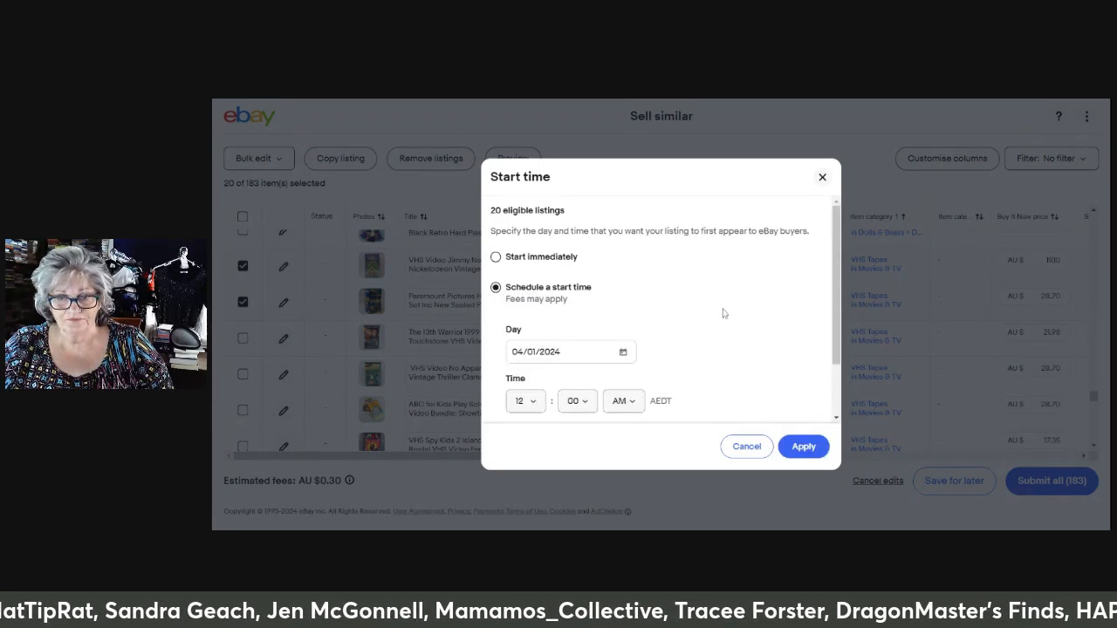
scroll(706, 315, down, 2)
click(622, 281)
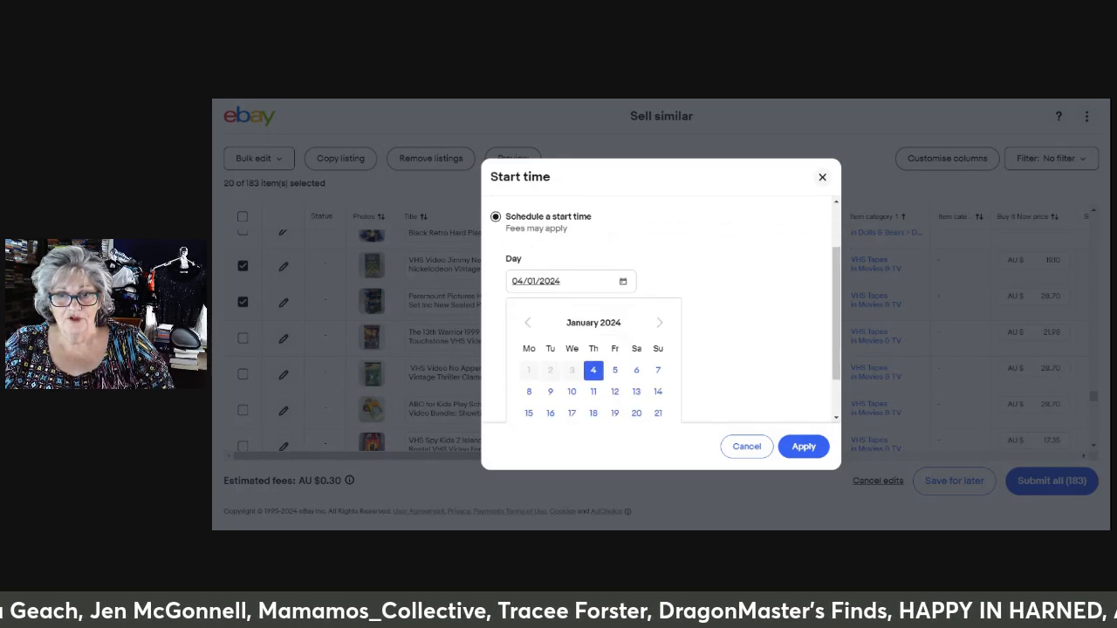
click(636, 413)
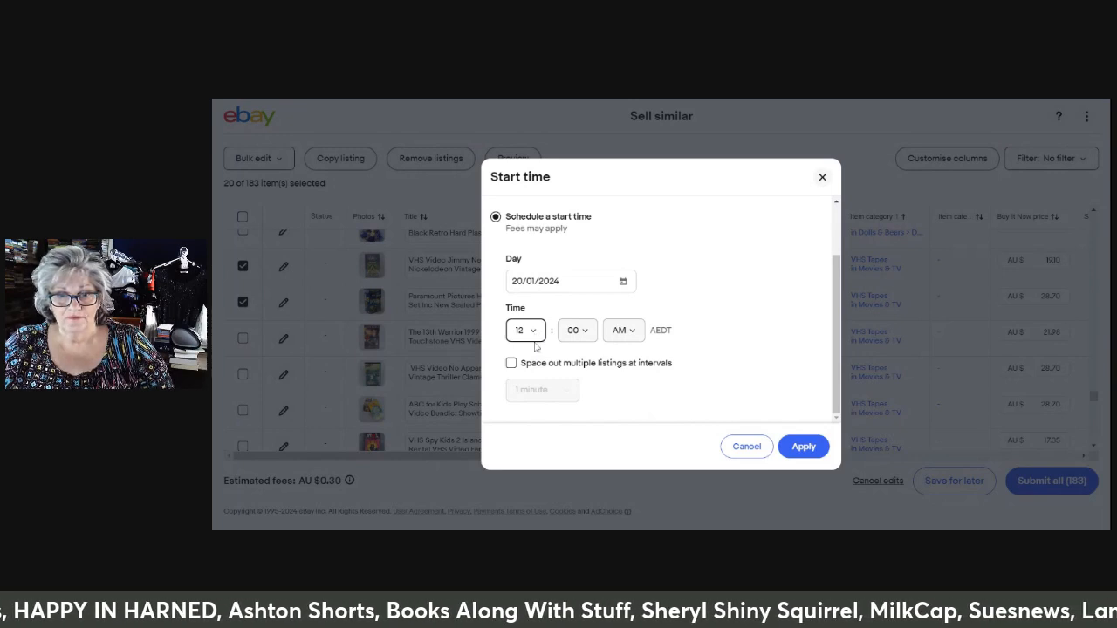
Set the scheduled start time to 06:06 AM, leave the listings unspaced, and apply it to the selected listings
click(547, 395)
click(588, 334)
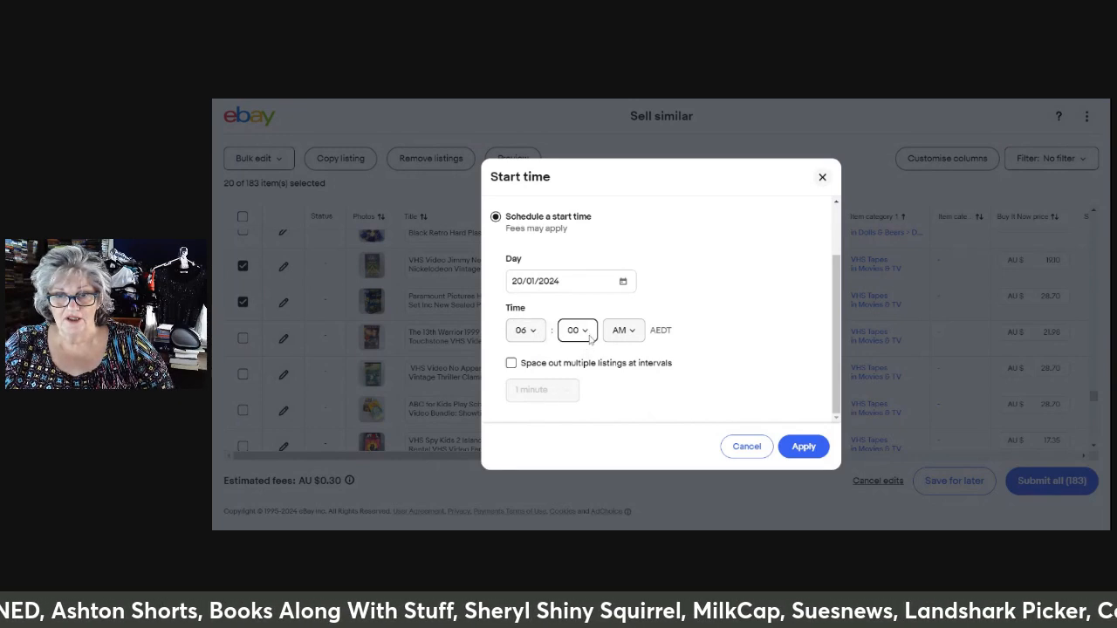
click(586, 170)
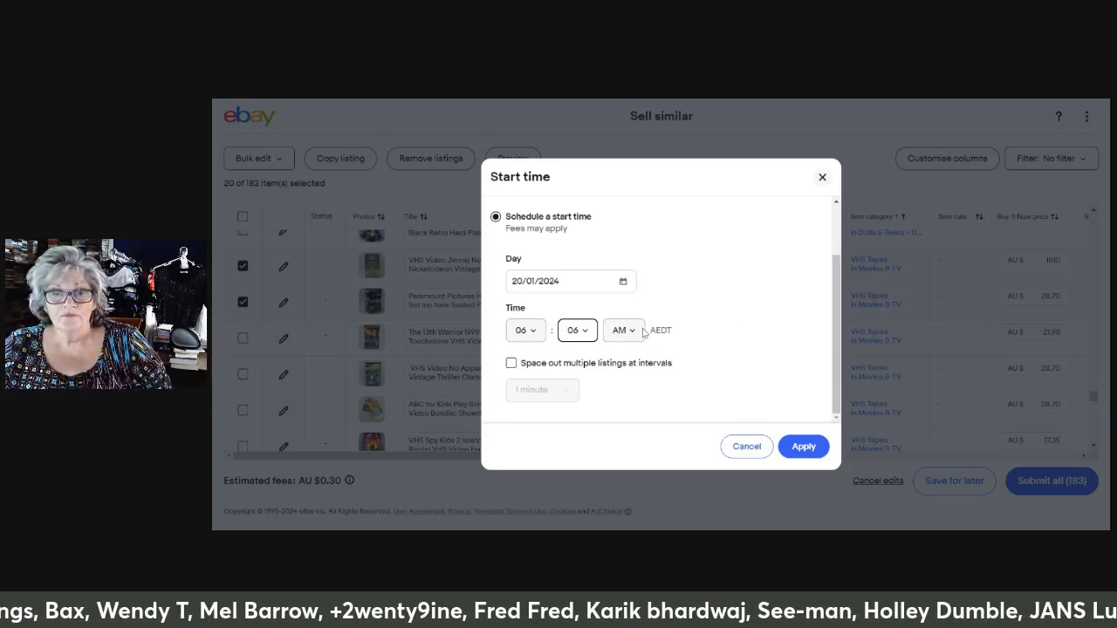
click(511, 364)
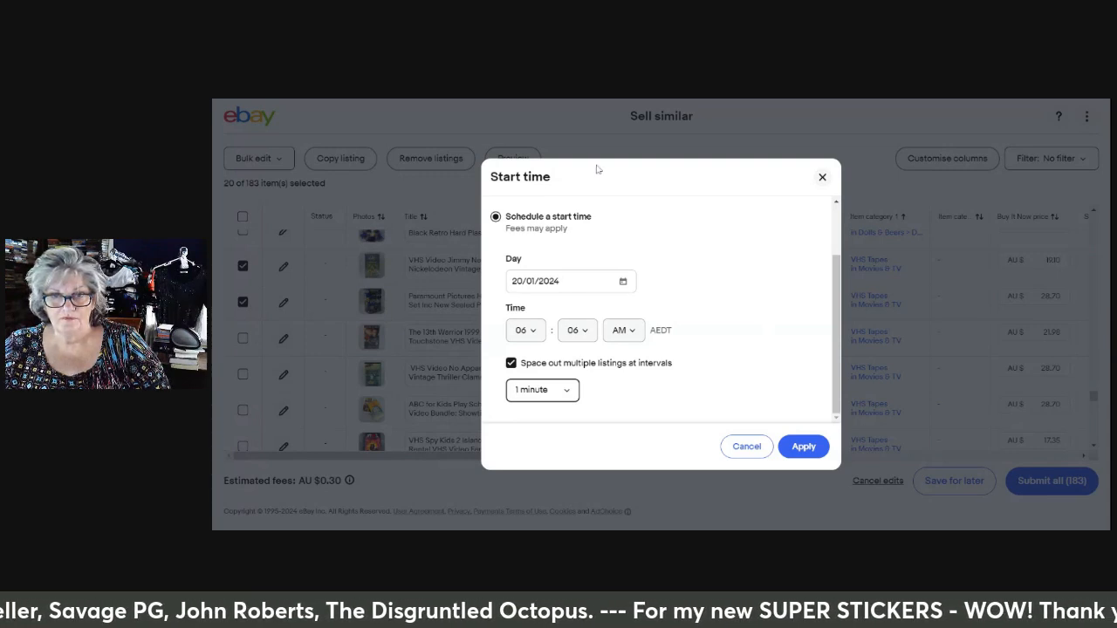
click(511, 364)
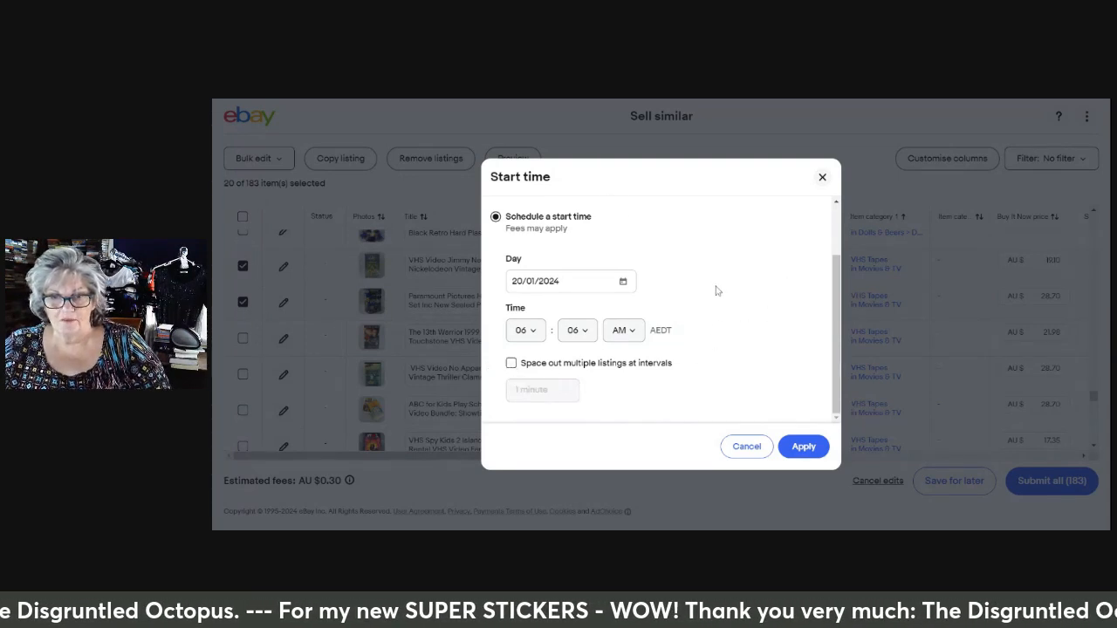
click(805, 448)
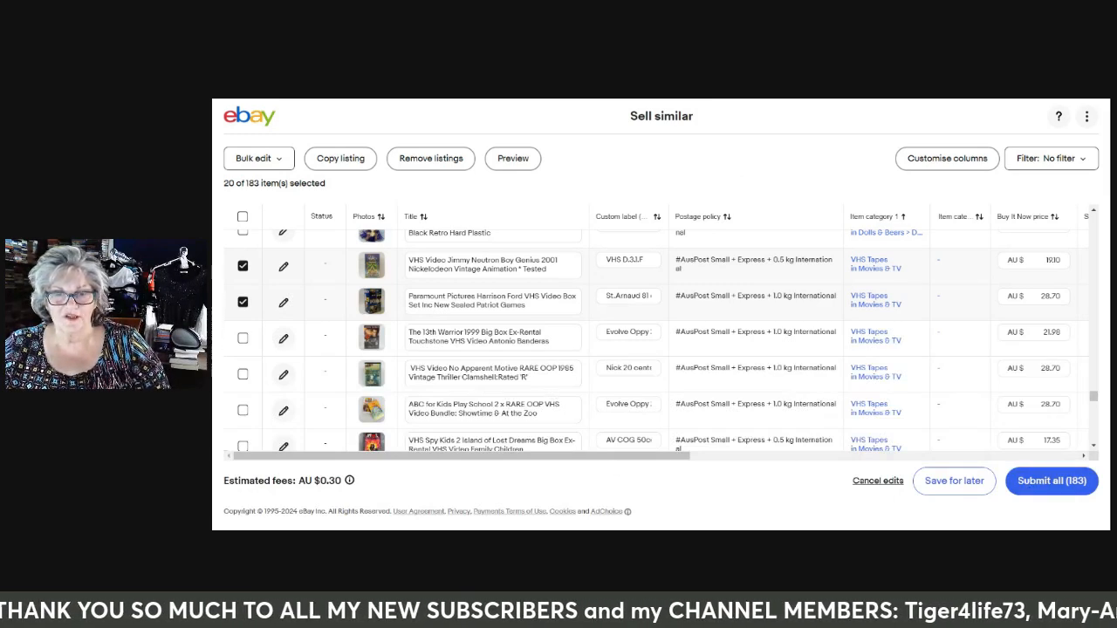
Remove the asterisk after EXTRAS from the title of the Elvis Costello Spike vinyl listing
scroll(654, 340, down, 10)
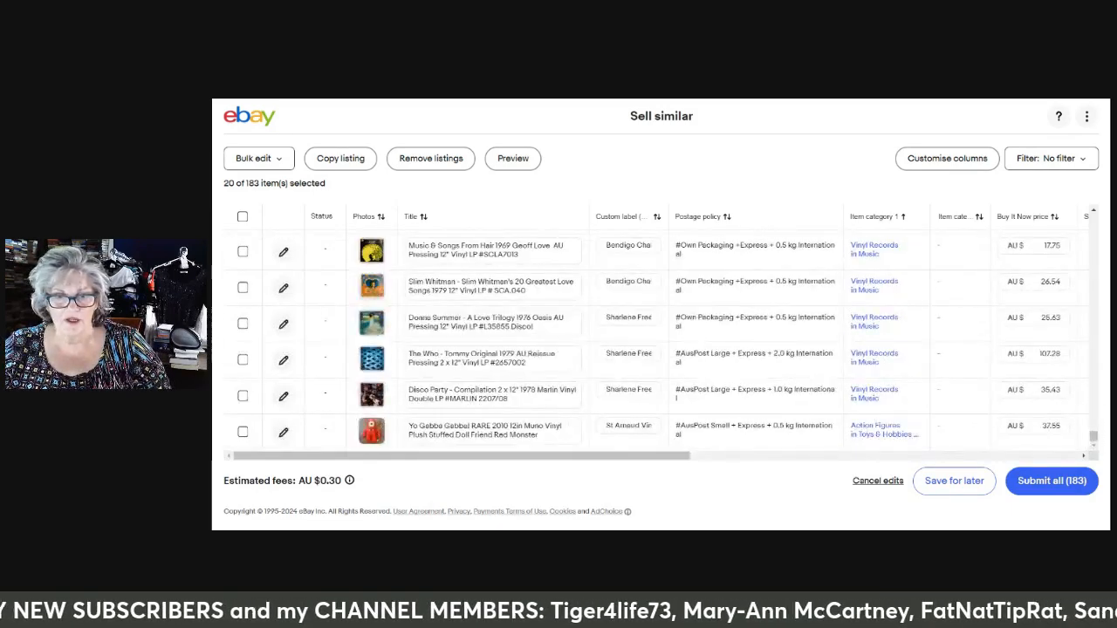
scroll(654, 340, up, 3)
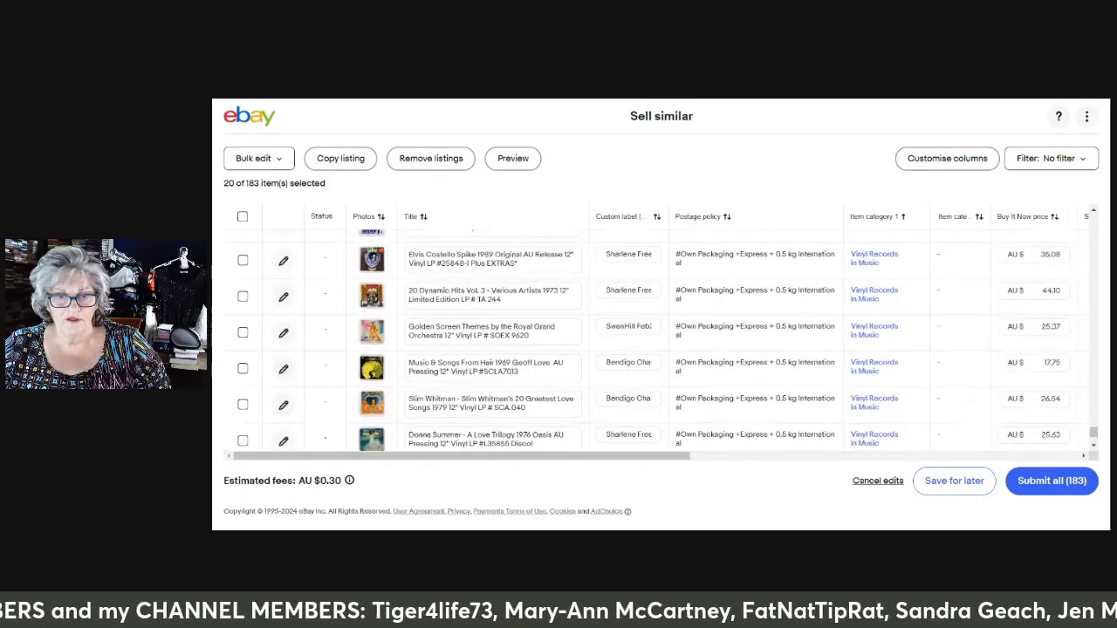
scroll(539, 399, up, 1)
click(539, 381)
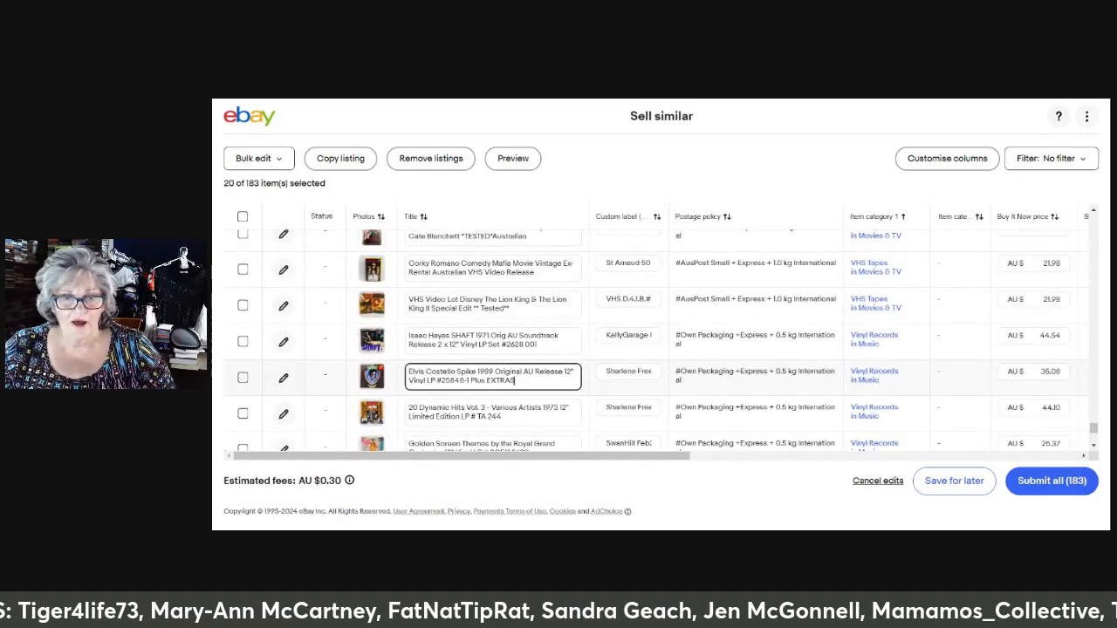
Remove the asterisks around Tested from the title of the Disney The Lion King VHS lot
click(523, 308)
key(BackSpace)
key(BackSpace)
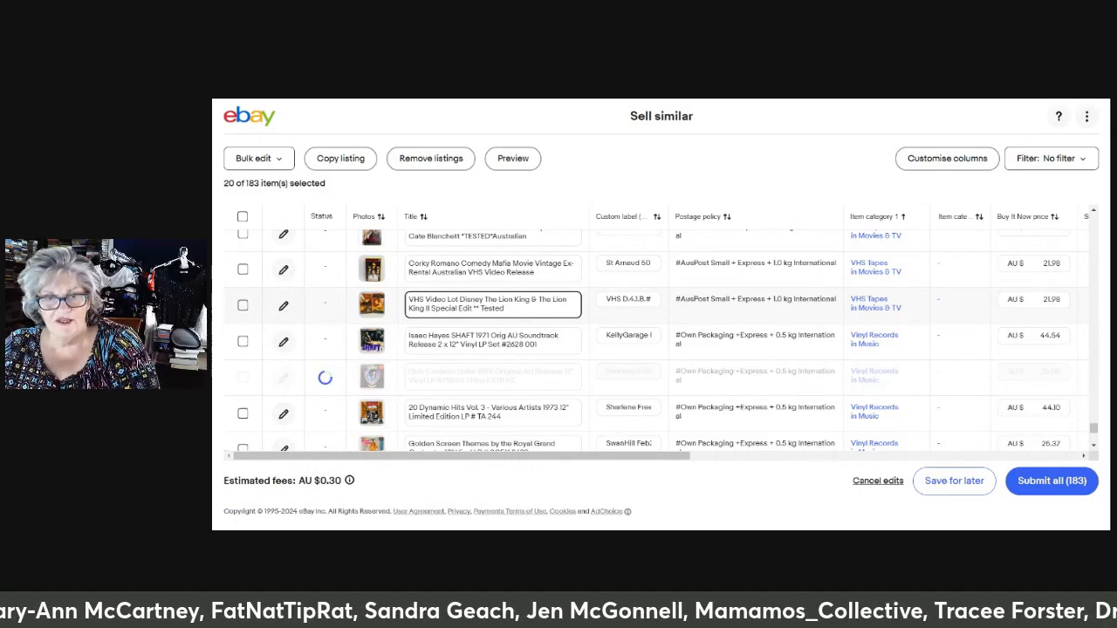
click(480, 308)
key(BackSpace)
key(BackSpace)
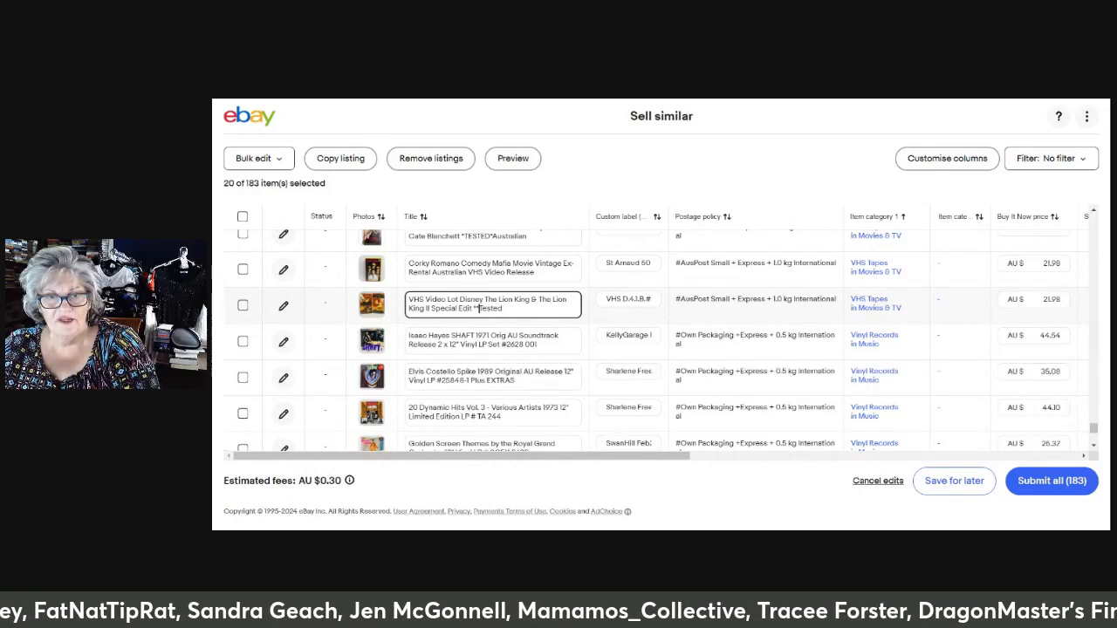
key(BackSpace)
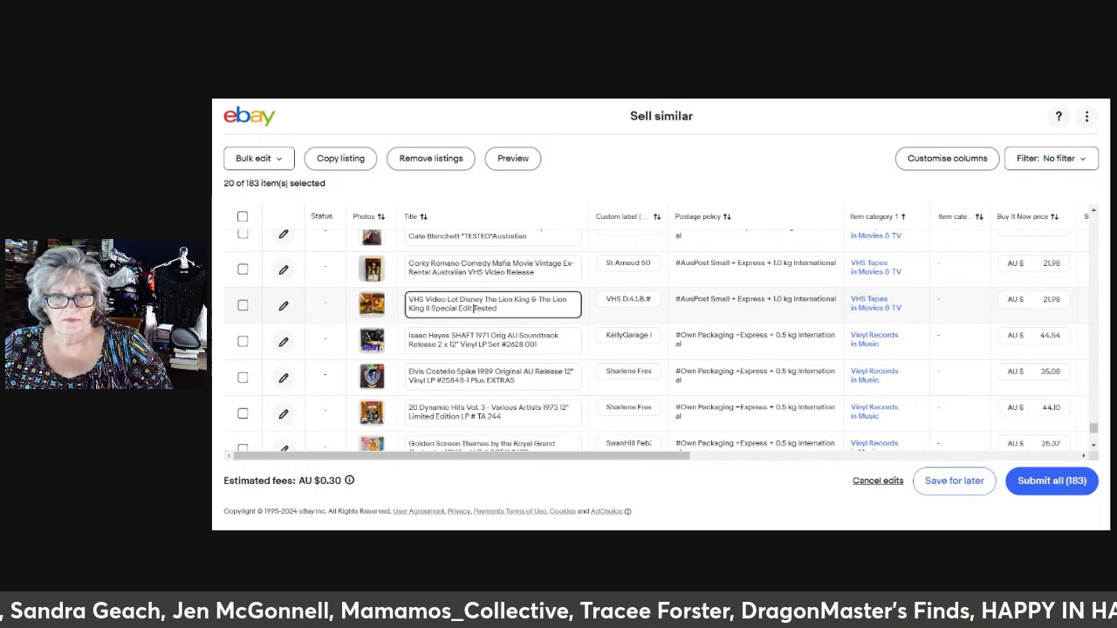
Remove the plus sign before The Best of Dr Seuss in the Dr Seuss VHS bundle's title
scroll(655, 340, up, 2)
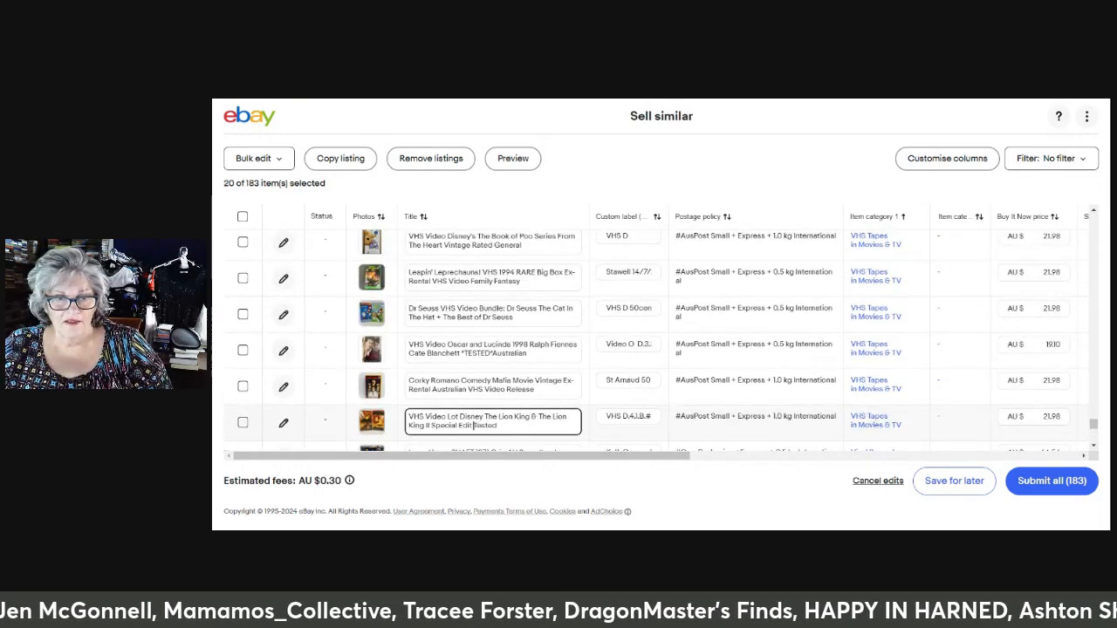
click(443, 318)
key(BackSpace)
key(BackSpace)
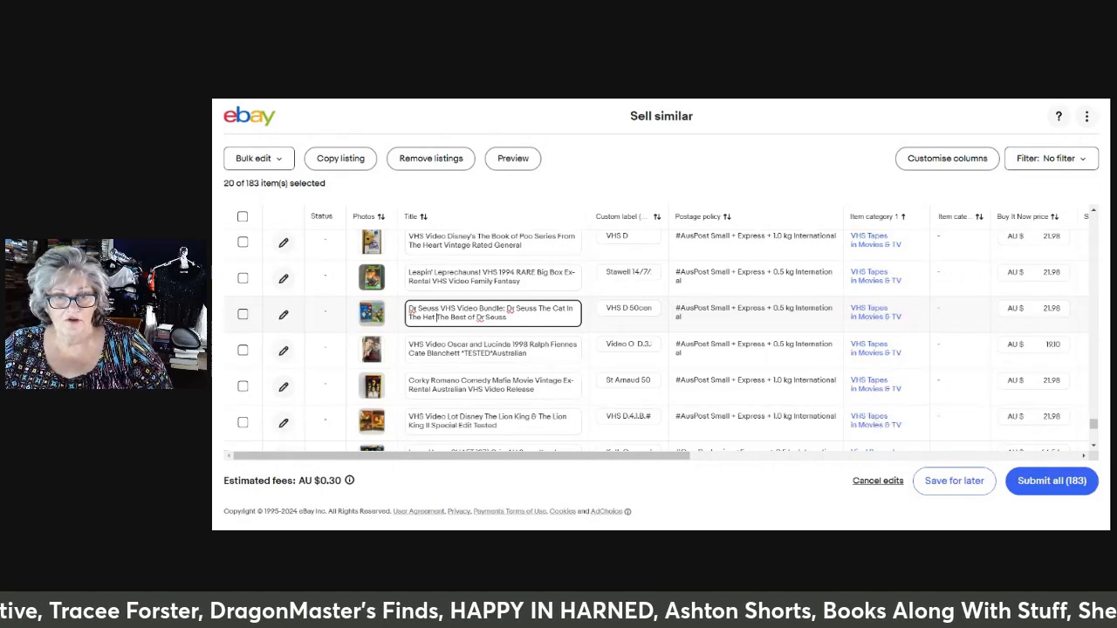
Remove the double asterisks on both sides of Tested in the HI5 Animal Adventures VHS title
scroll(602, 365, up, 1)
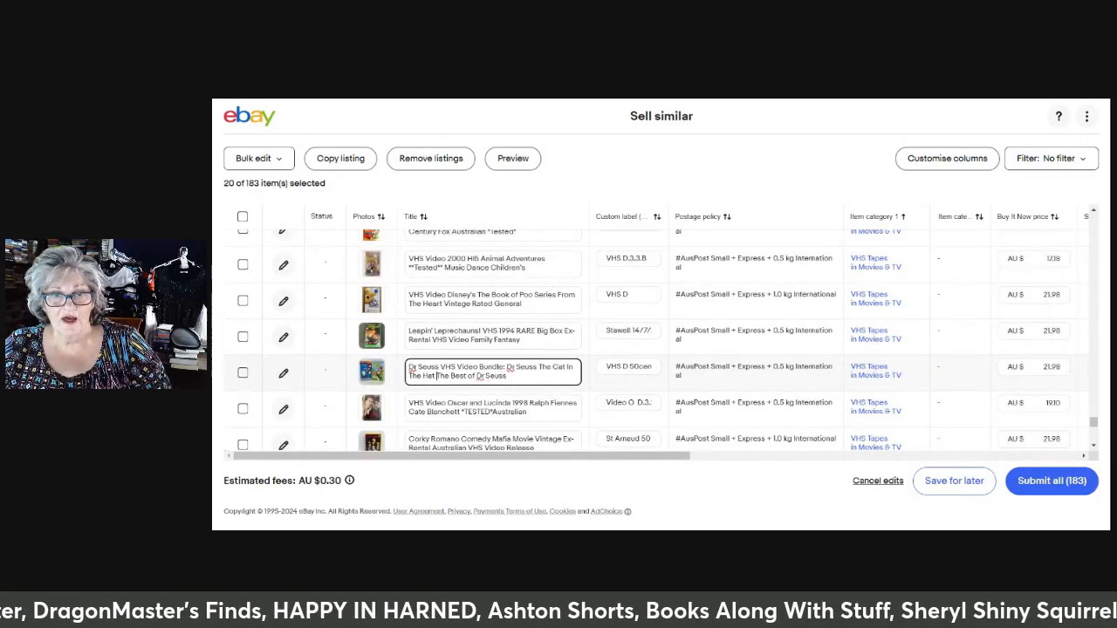
click(443, 268)
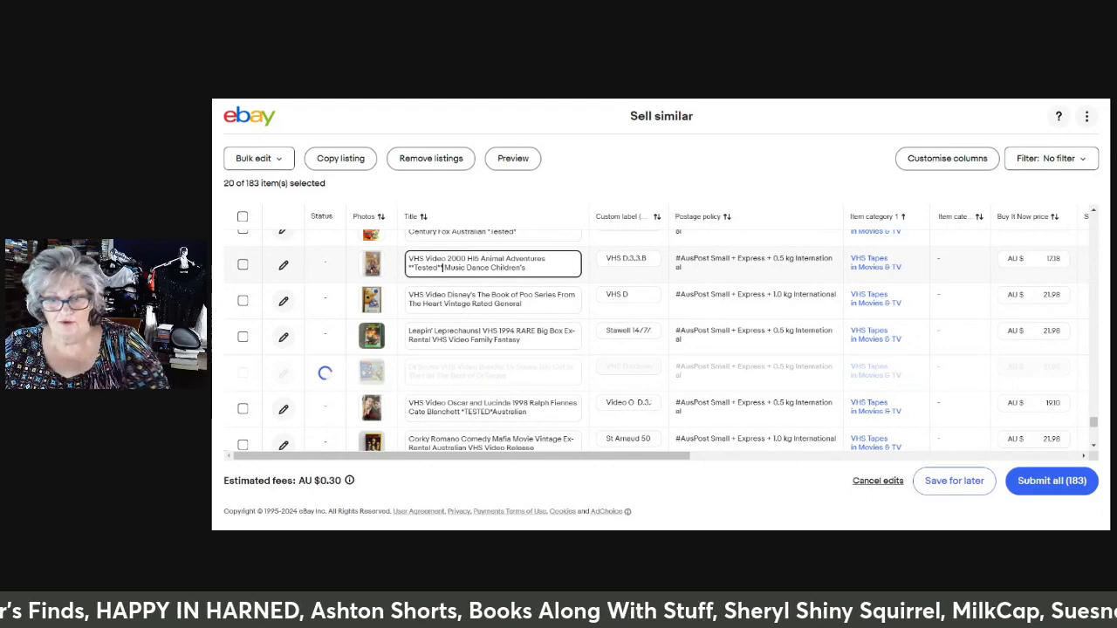
key(BackSpace)
key(BackSpace)
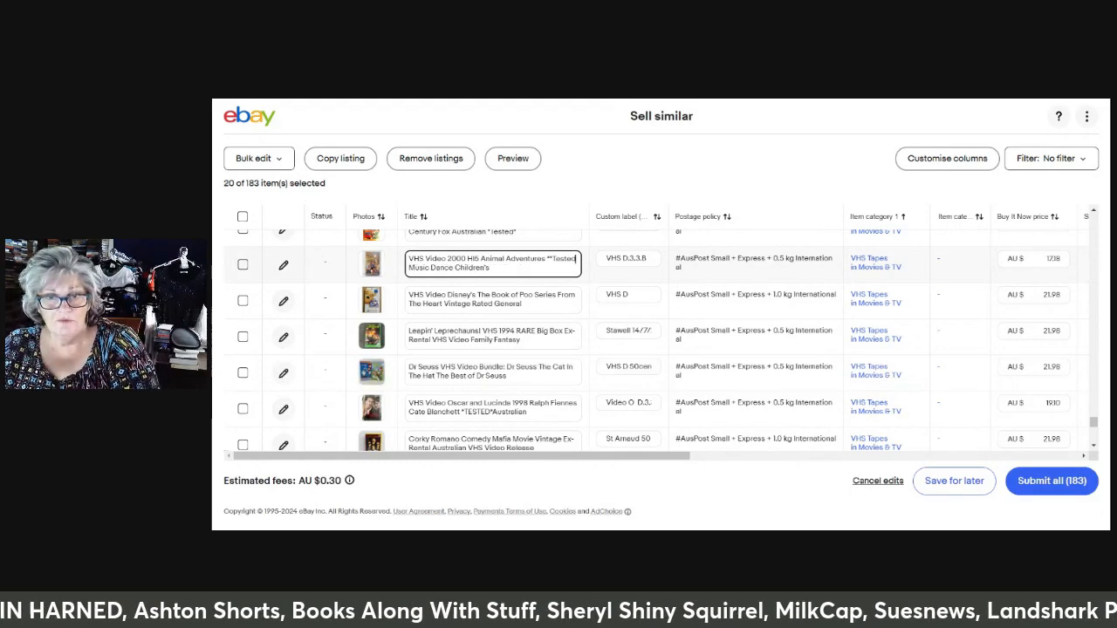
click(549, 259)
key(BackSpace)
Remove the asterisks around Tested in the title of The Wiggles Movie VHS listing
scroll(654, 340, up, 1)
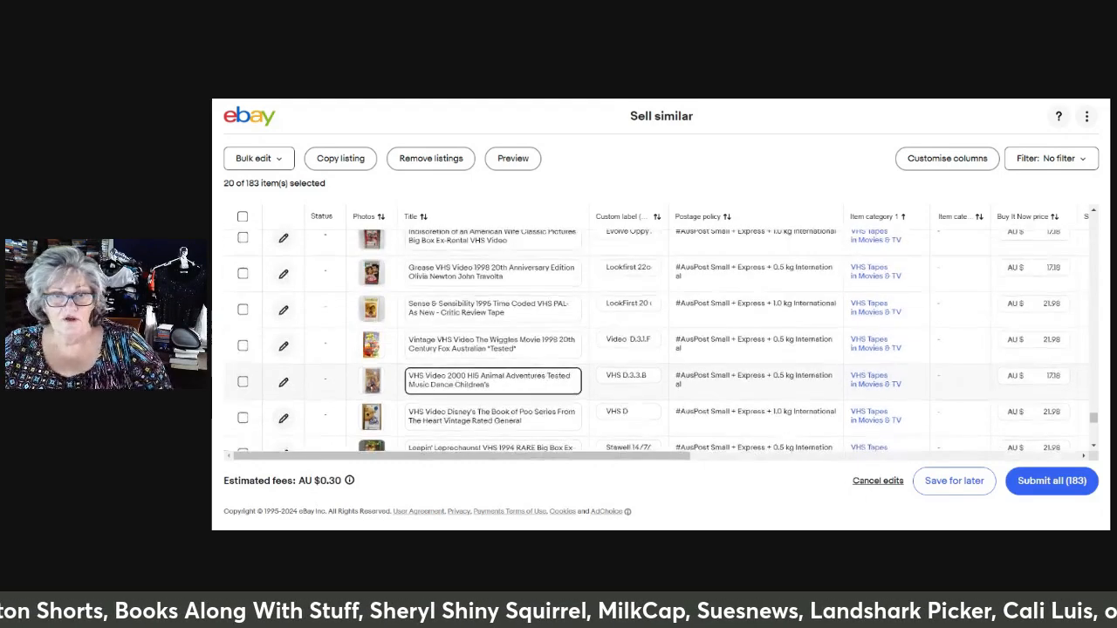
click(517, 349)
key(BackSpace)
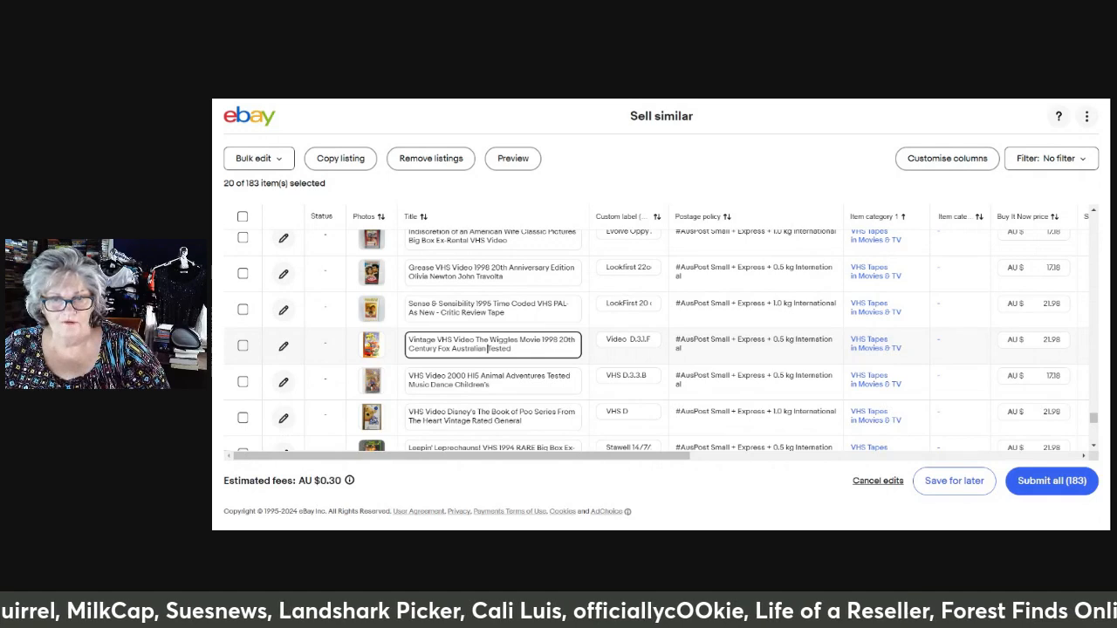
Remove the hyphens after PAL and As New from the Sense & Sensibility VHS title
click(488, 311)
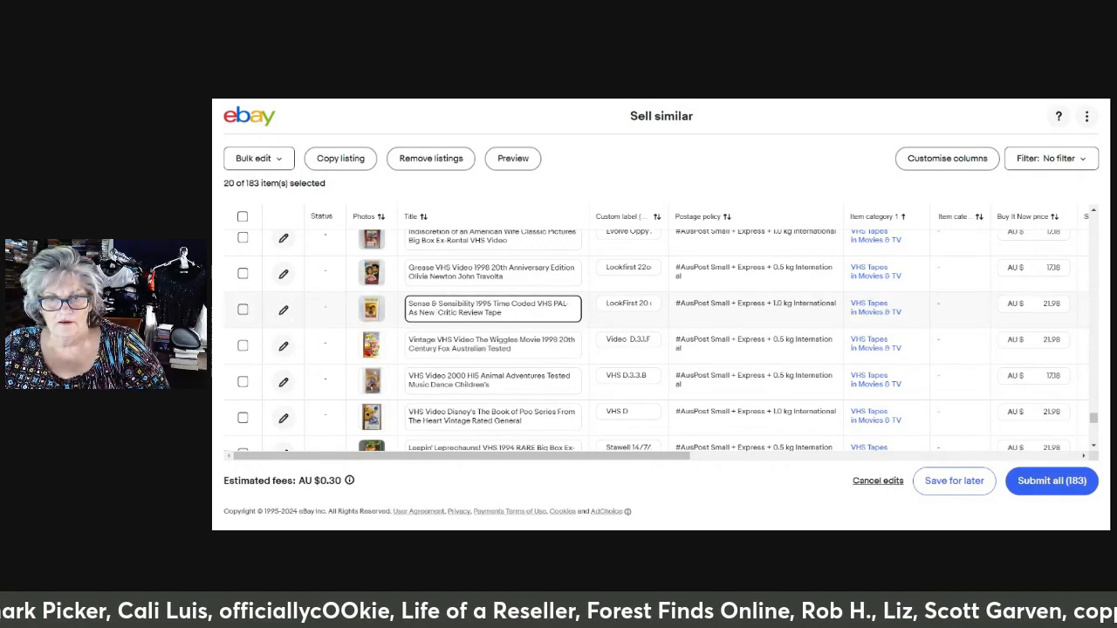
key(BackSpace)
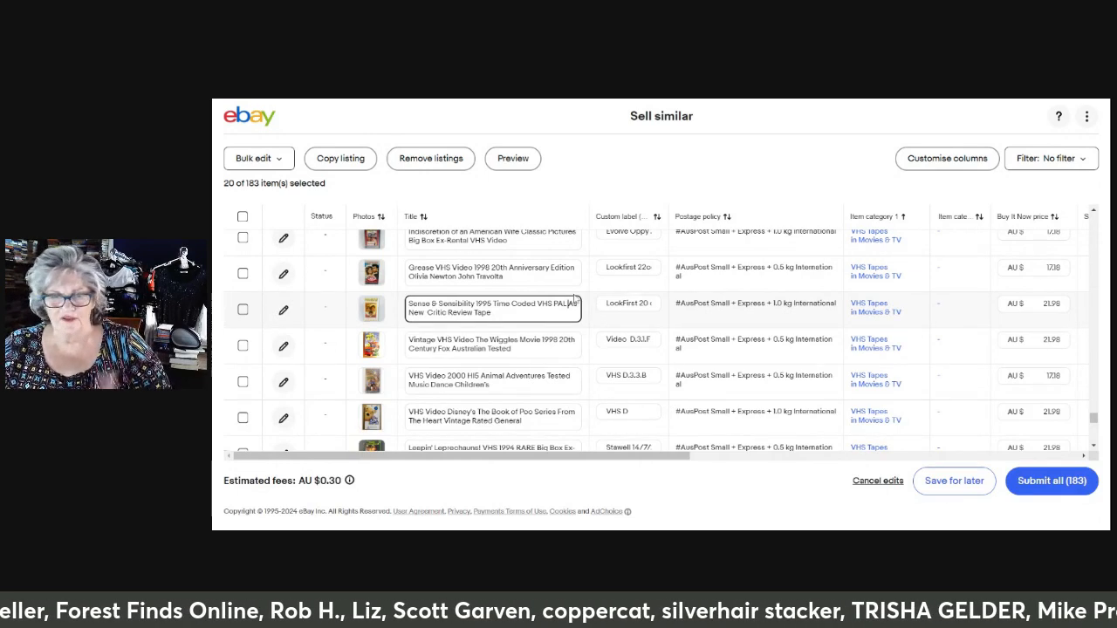
click(549, 340)
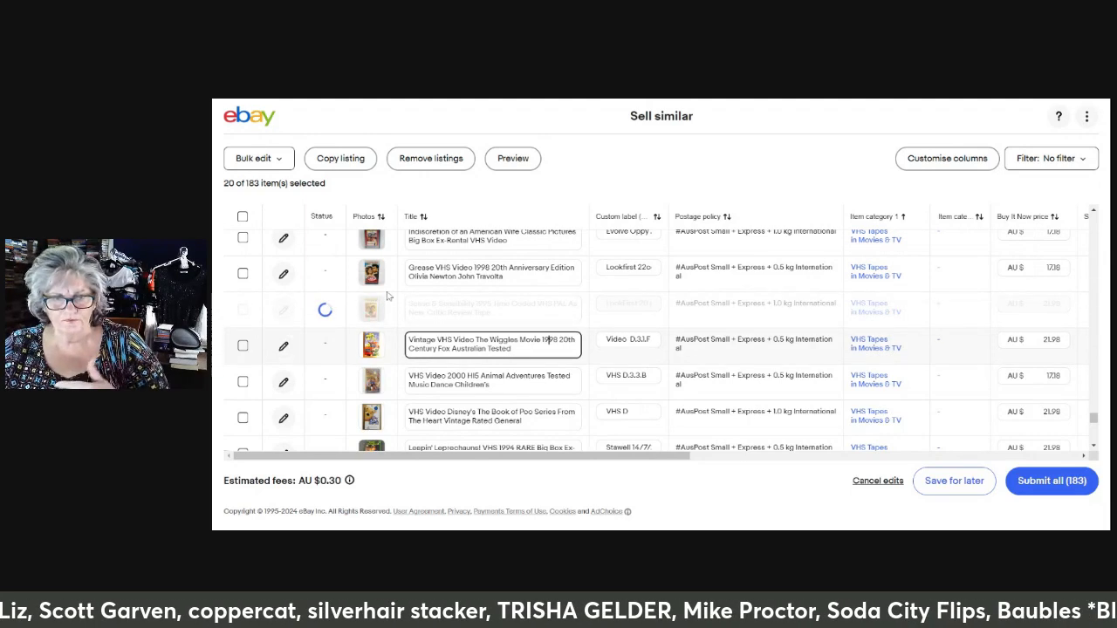
Submit all the edited Sell similar listings, accept the reviewed fees and finish the submission
click(1037, 485)
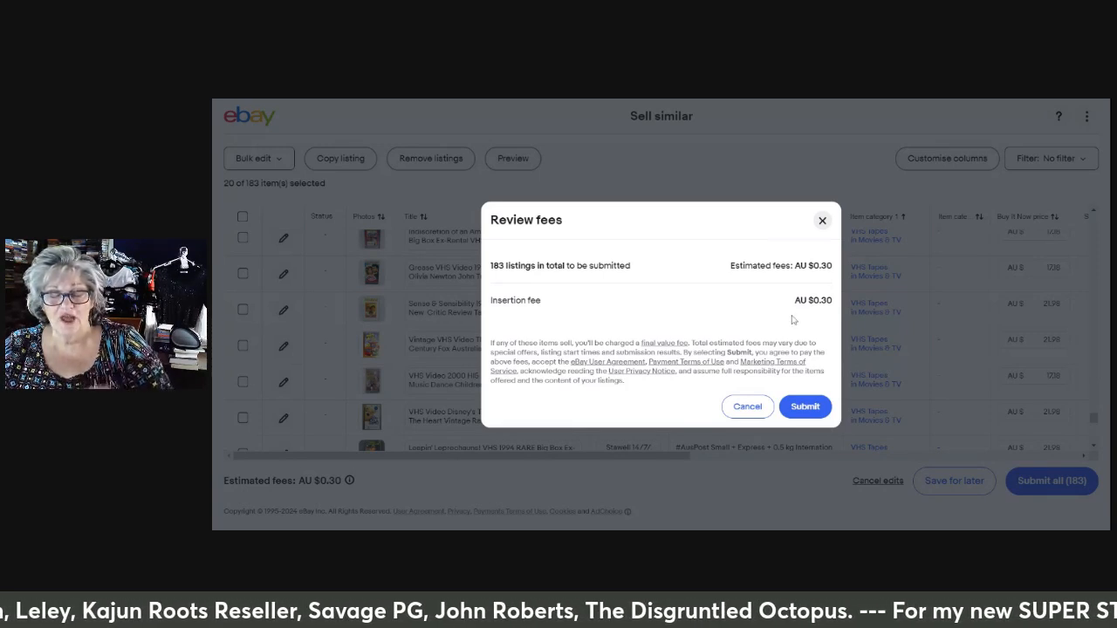
click(805, 408)
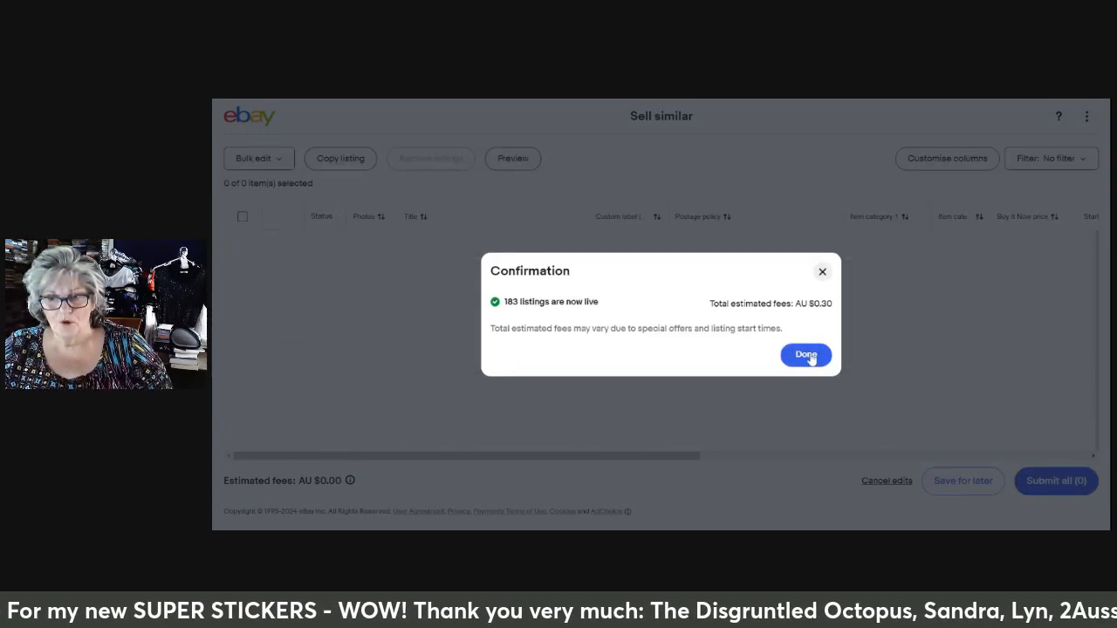
click(807, 357)
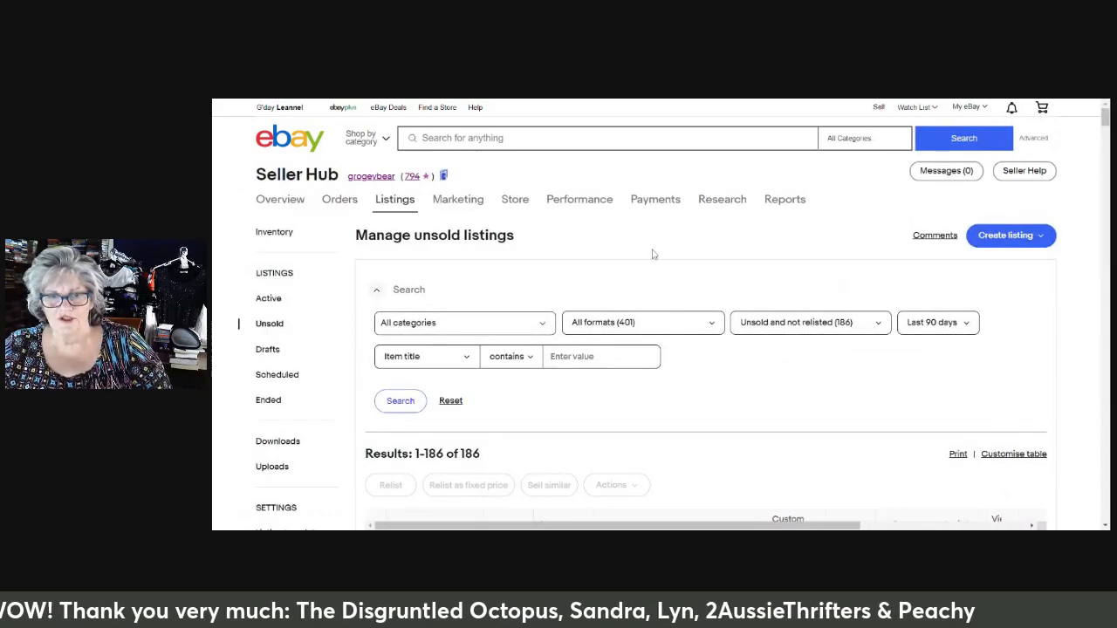
Open the scheduled listings and check the start dates and prices of the newly scheduled items
scroll(723, 275, down, 1)
scroll(724, 275, down, 2)
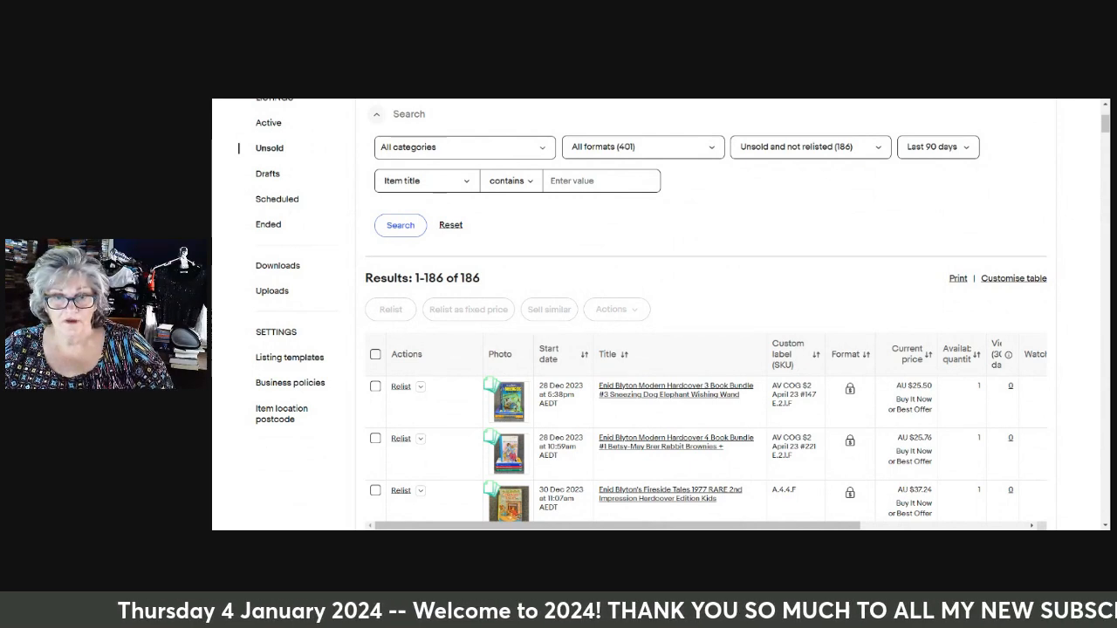
click(277, 199)
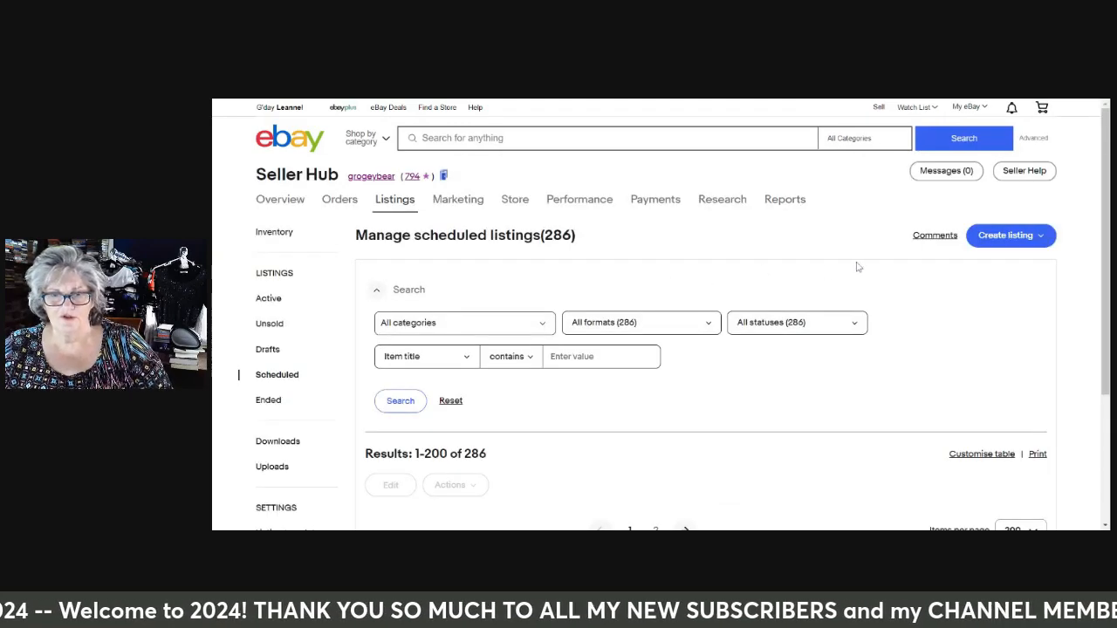
scroll(873, 279, down, 2)
scroll(797, 294, up, 2)
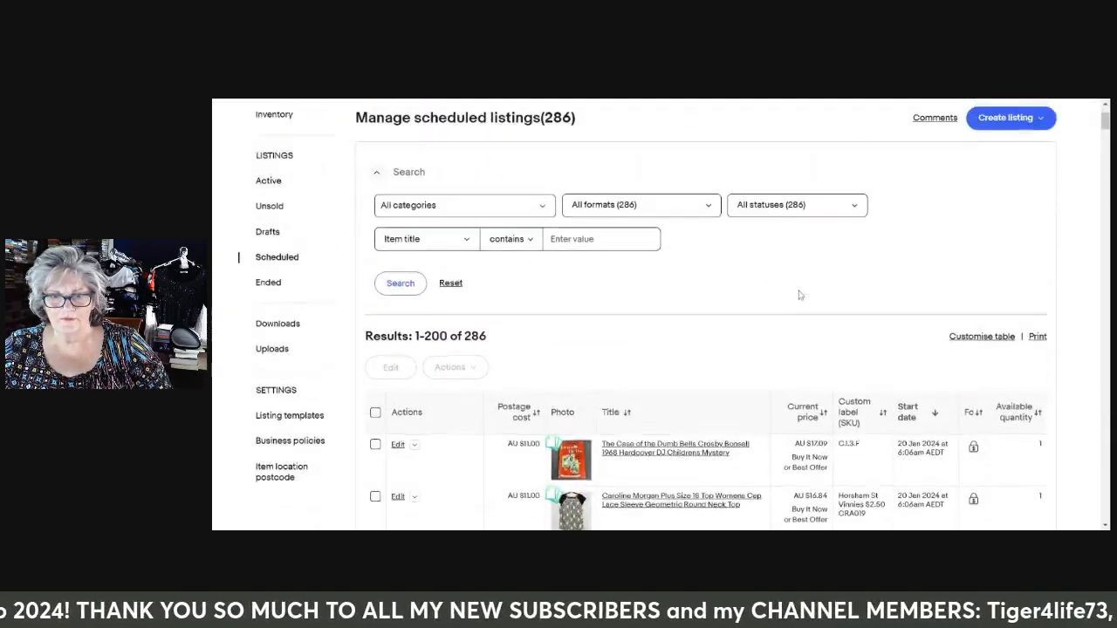
scroll(803, 287, down, 3)
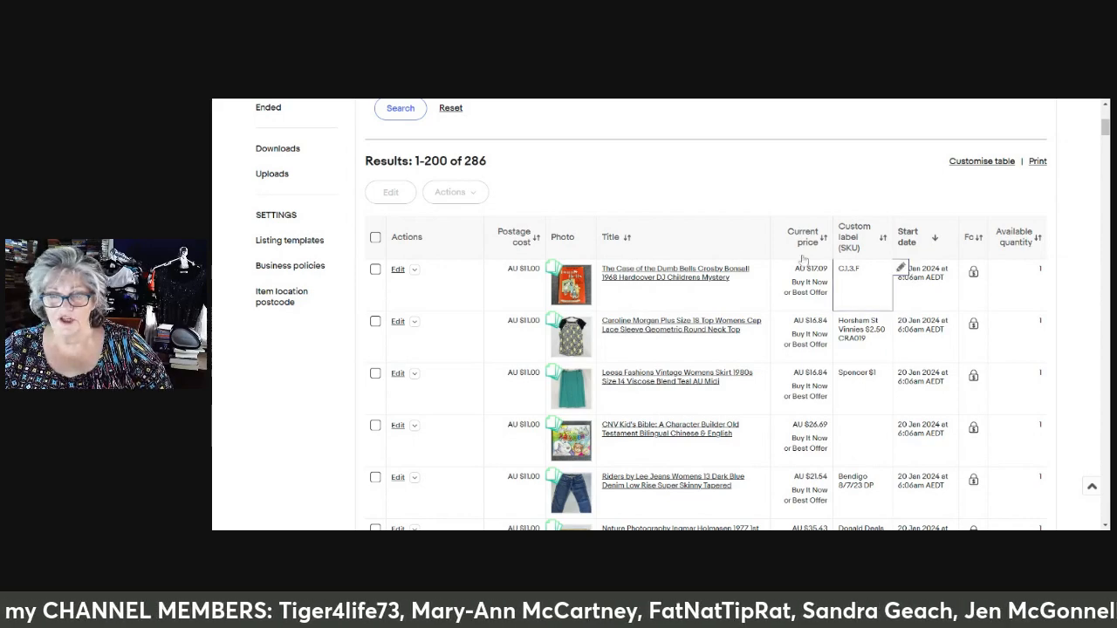
scroll(650, 197, up, 3)
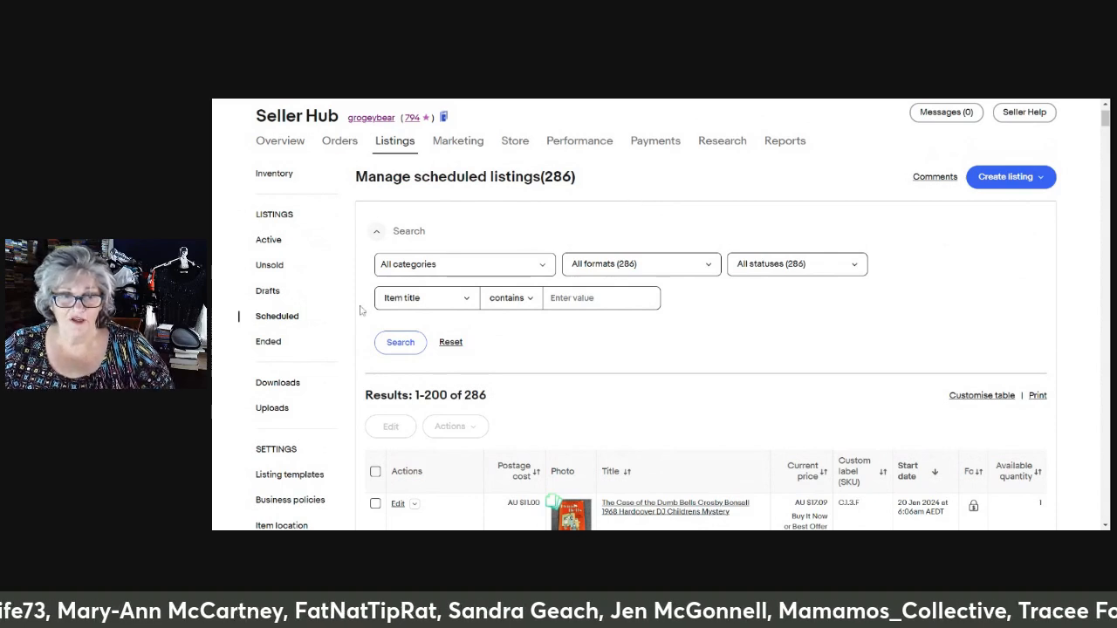
Delete all the old unsold and not relisted items except the first three Enid Blyton book listings
click(267, 343)
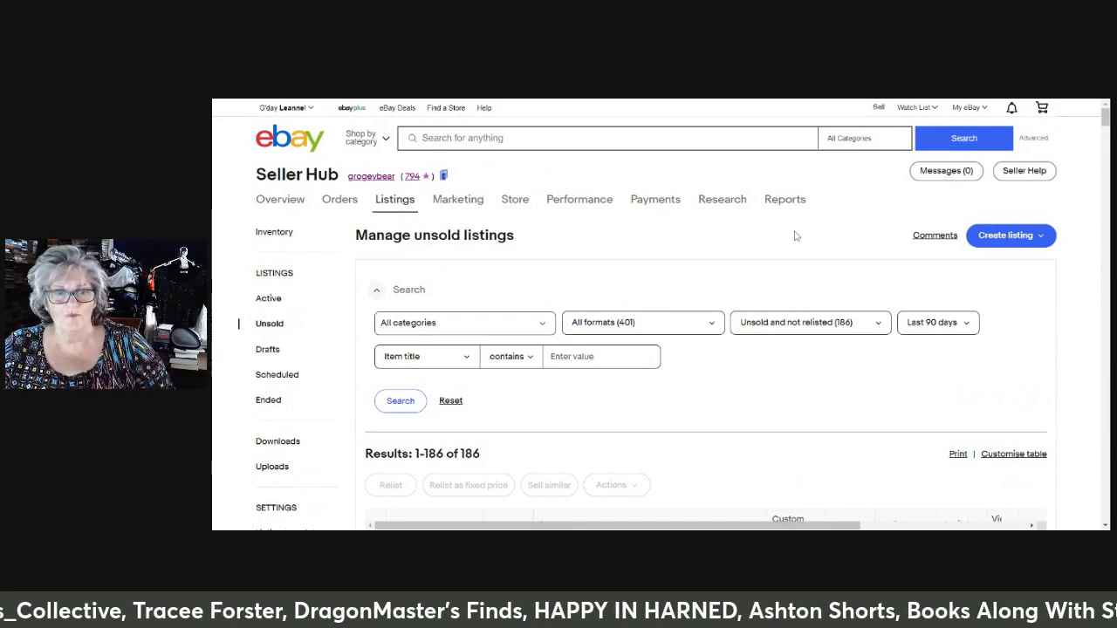
scroll(793, 234, down, 5)
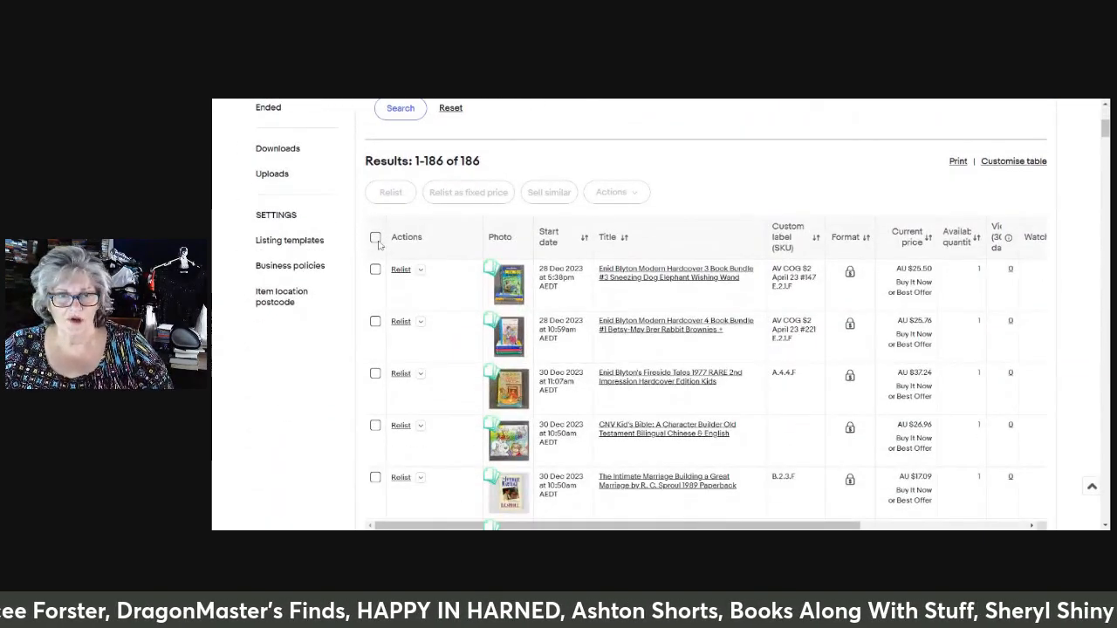
click(375, 239)
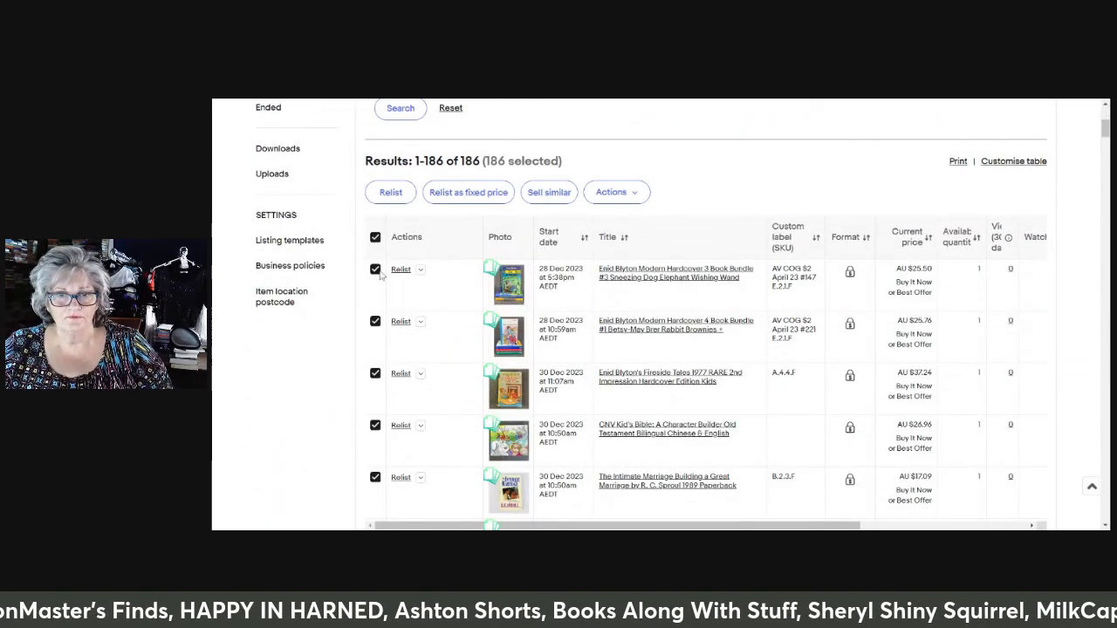
click(375, 270)
click(375, 321)
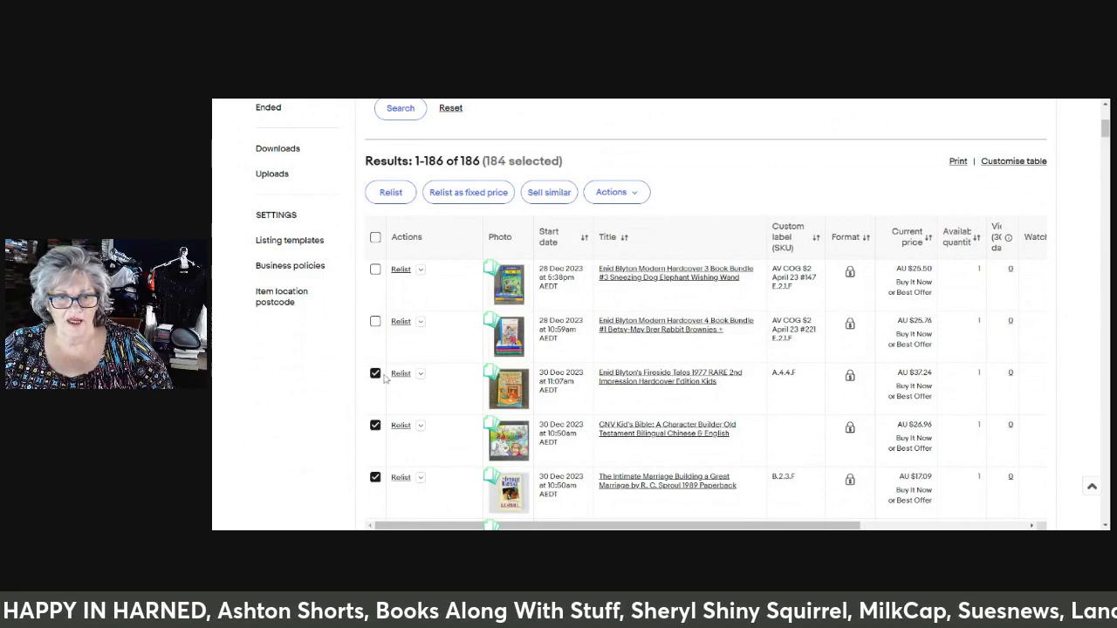
click(376, 374)
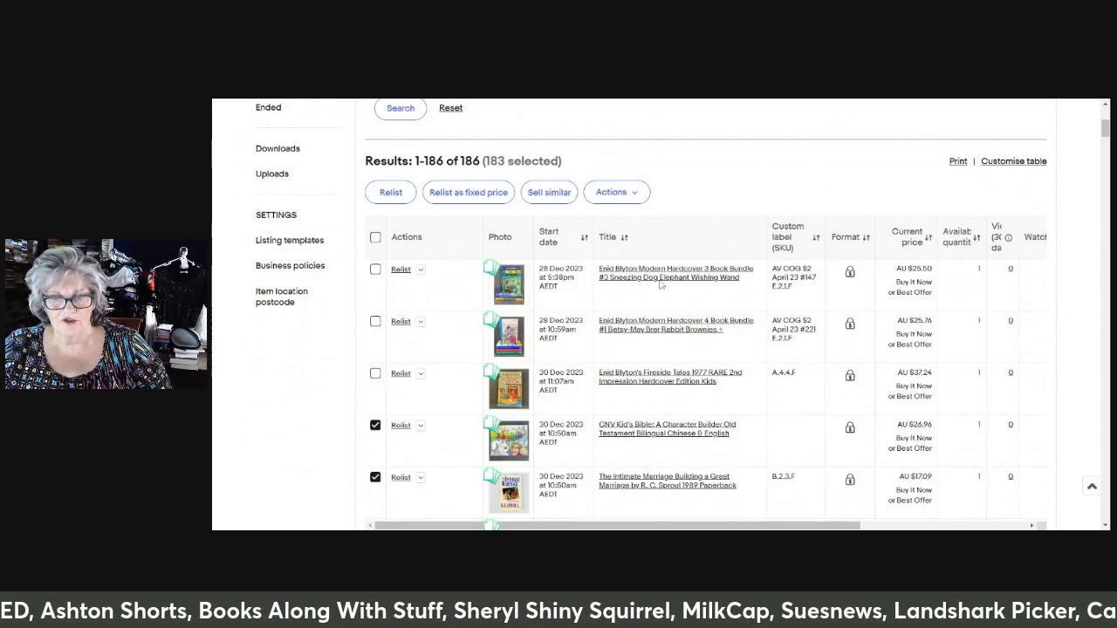
click(635, 193)
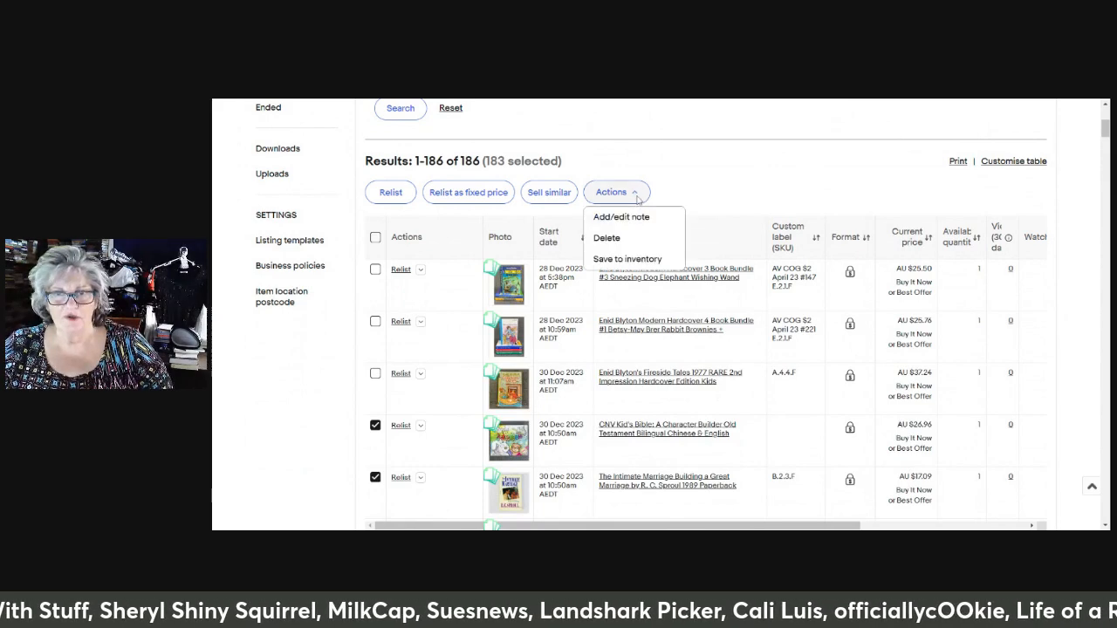
click(608, 237)
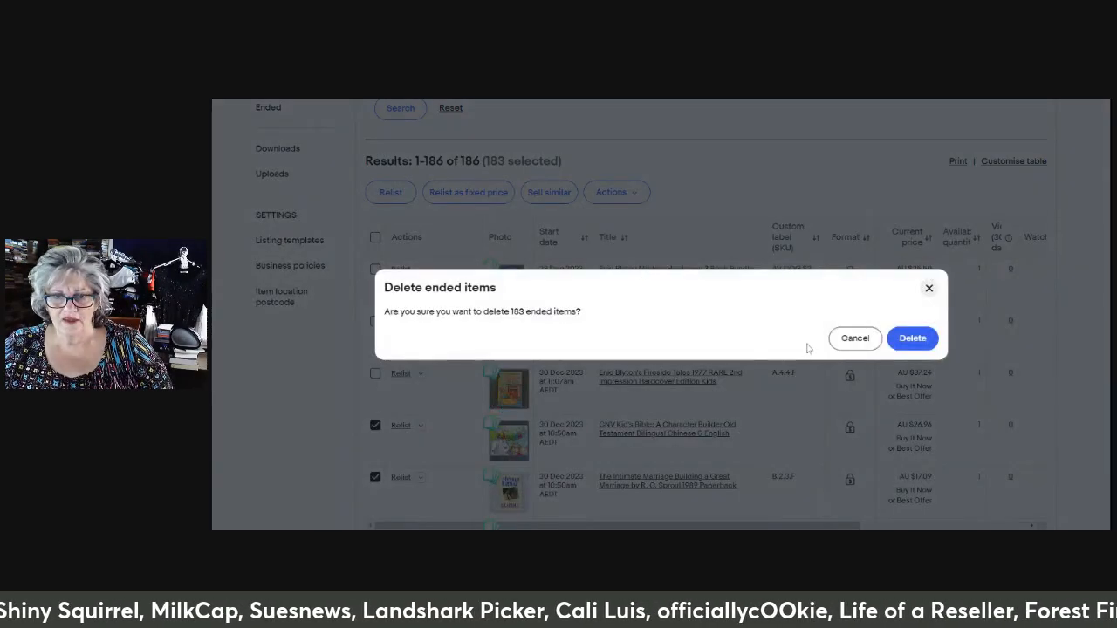
click(913, 339)
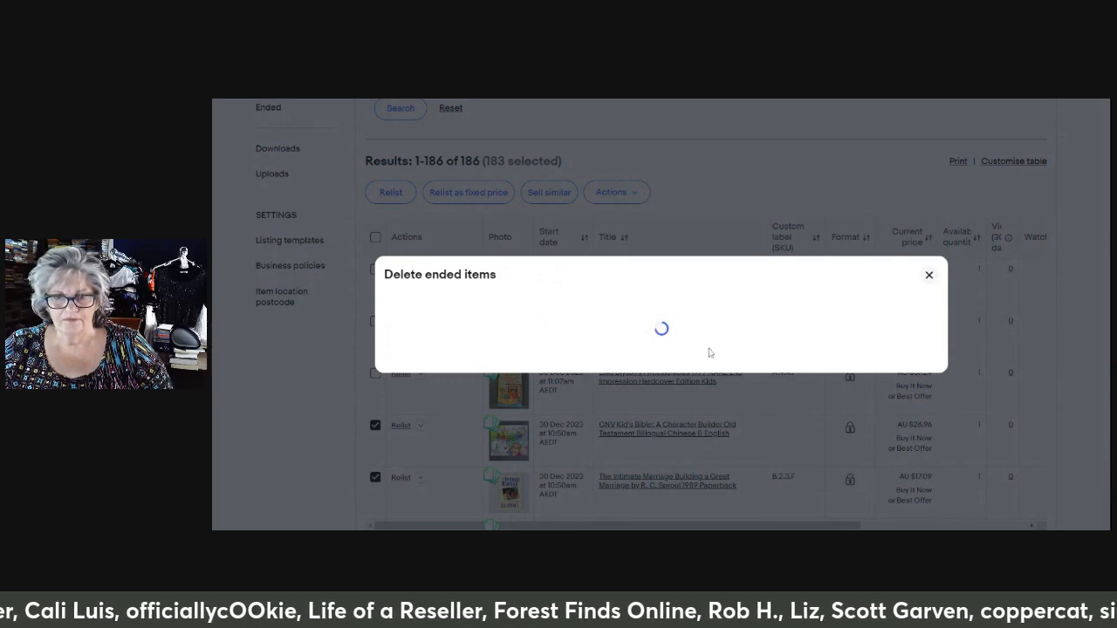